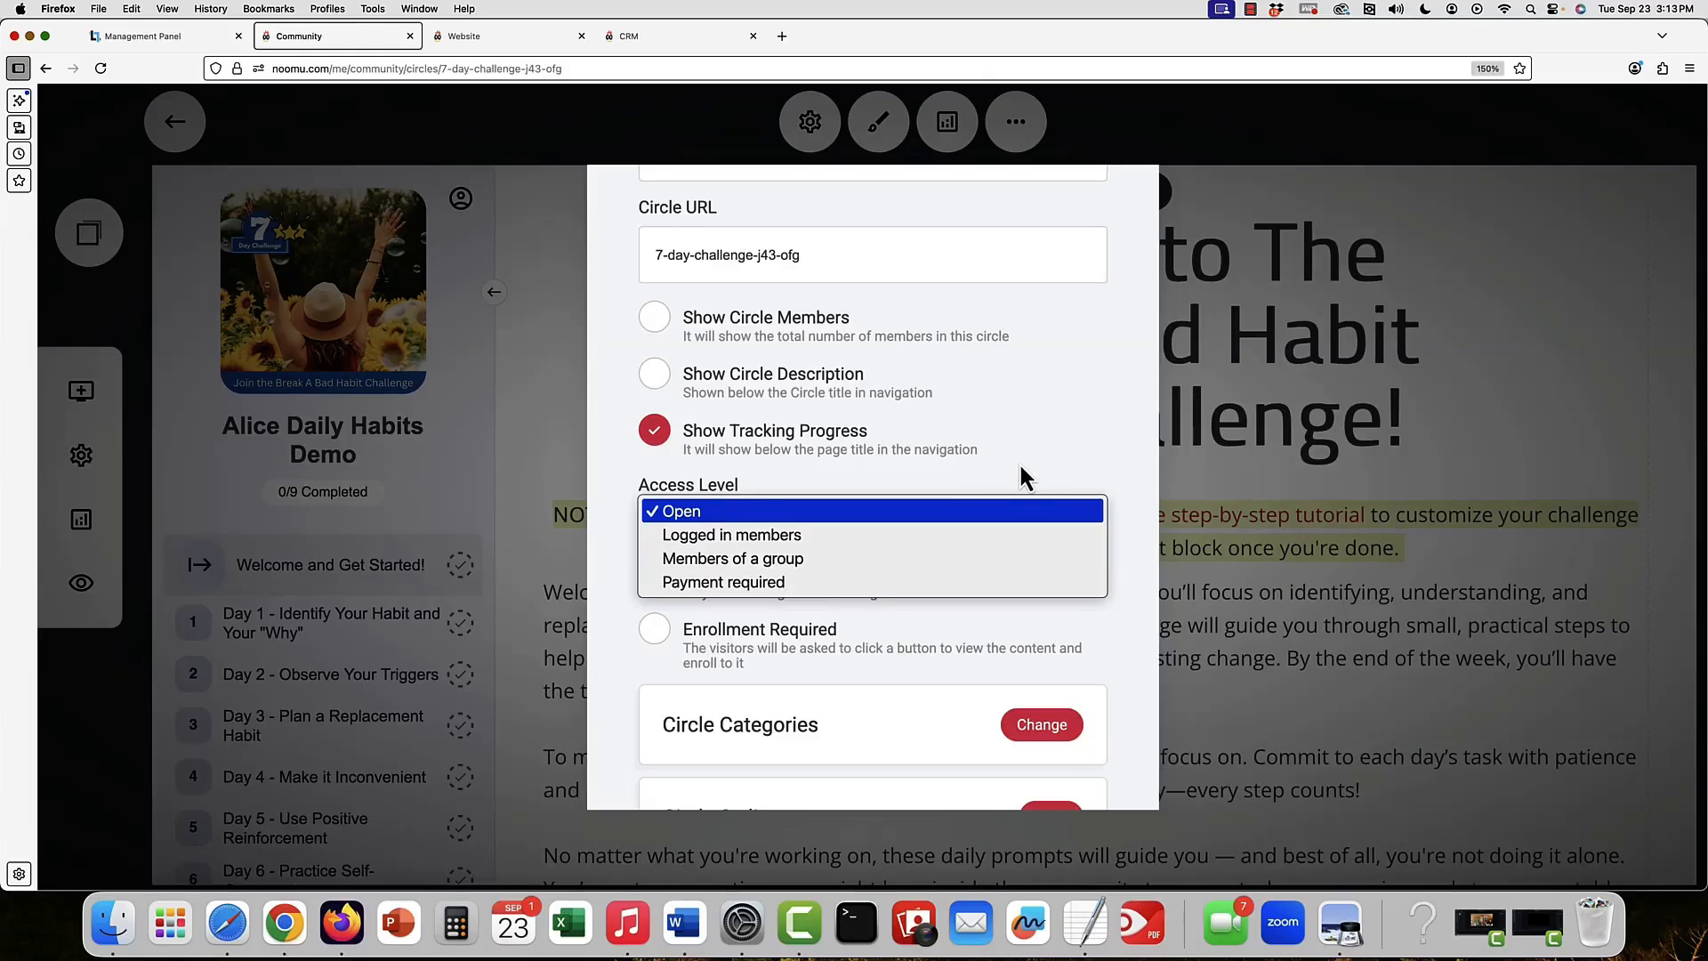
- Set the circle's access level to Open and close the circle settings to return to the welcome page
click(1011, 510)
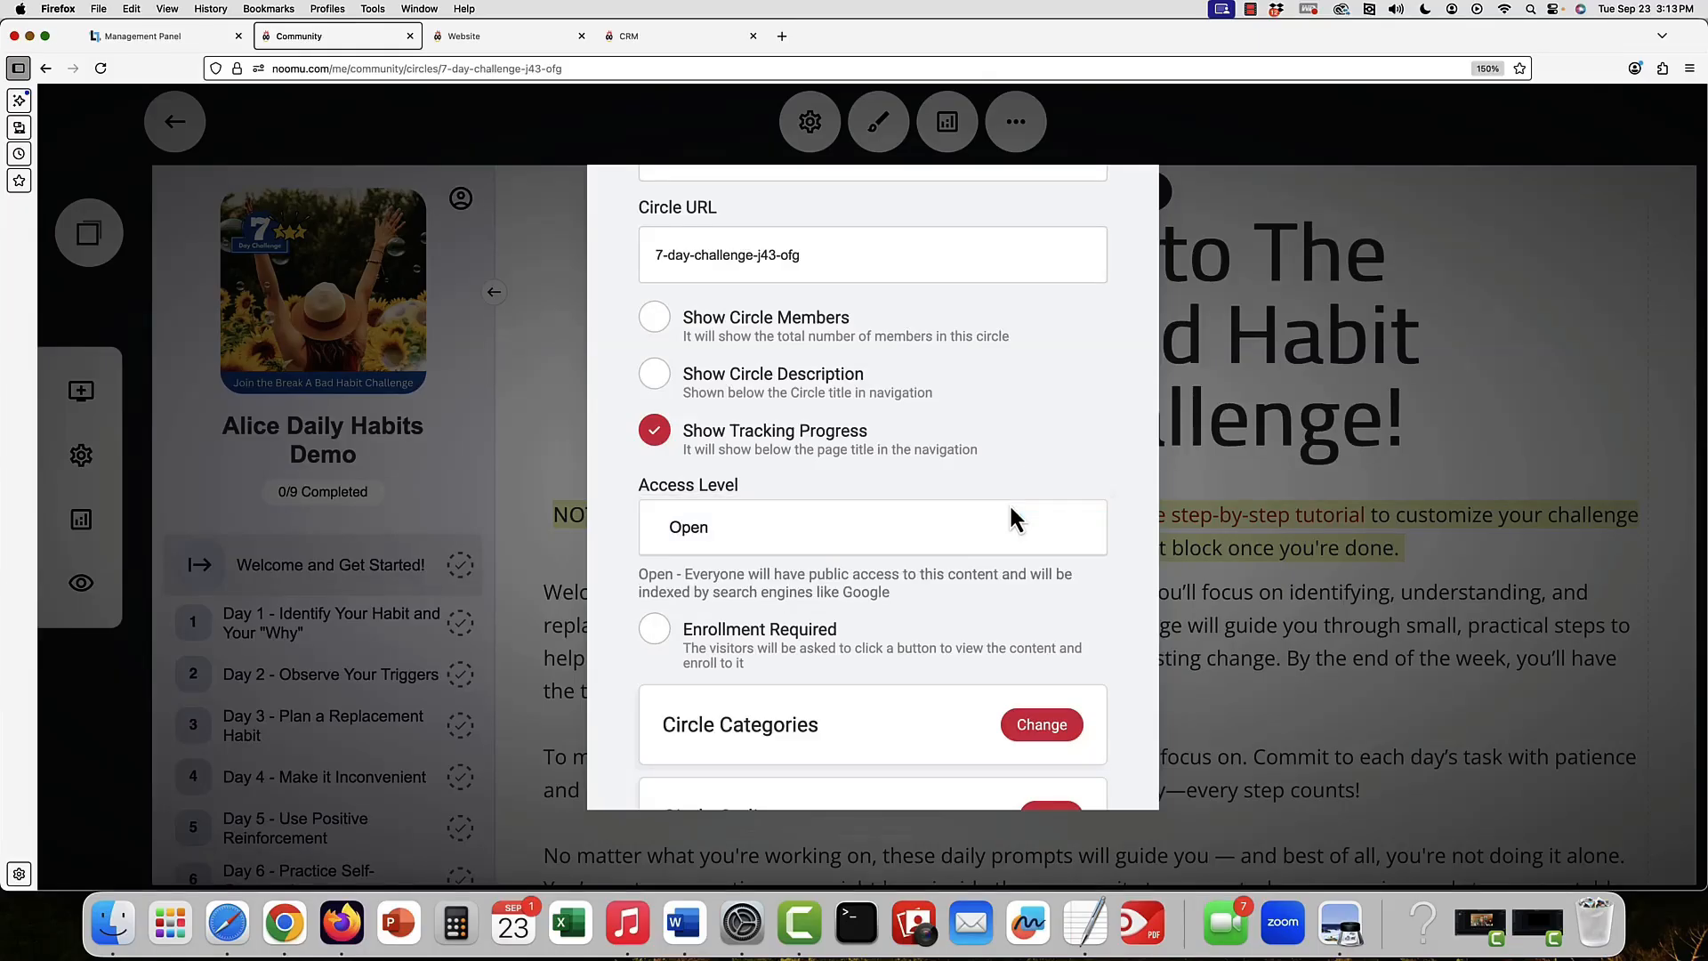
scroll(1023, 526, down, 1)
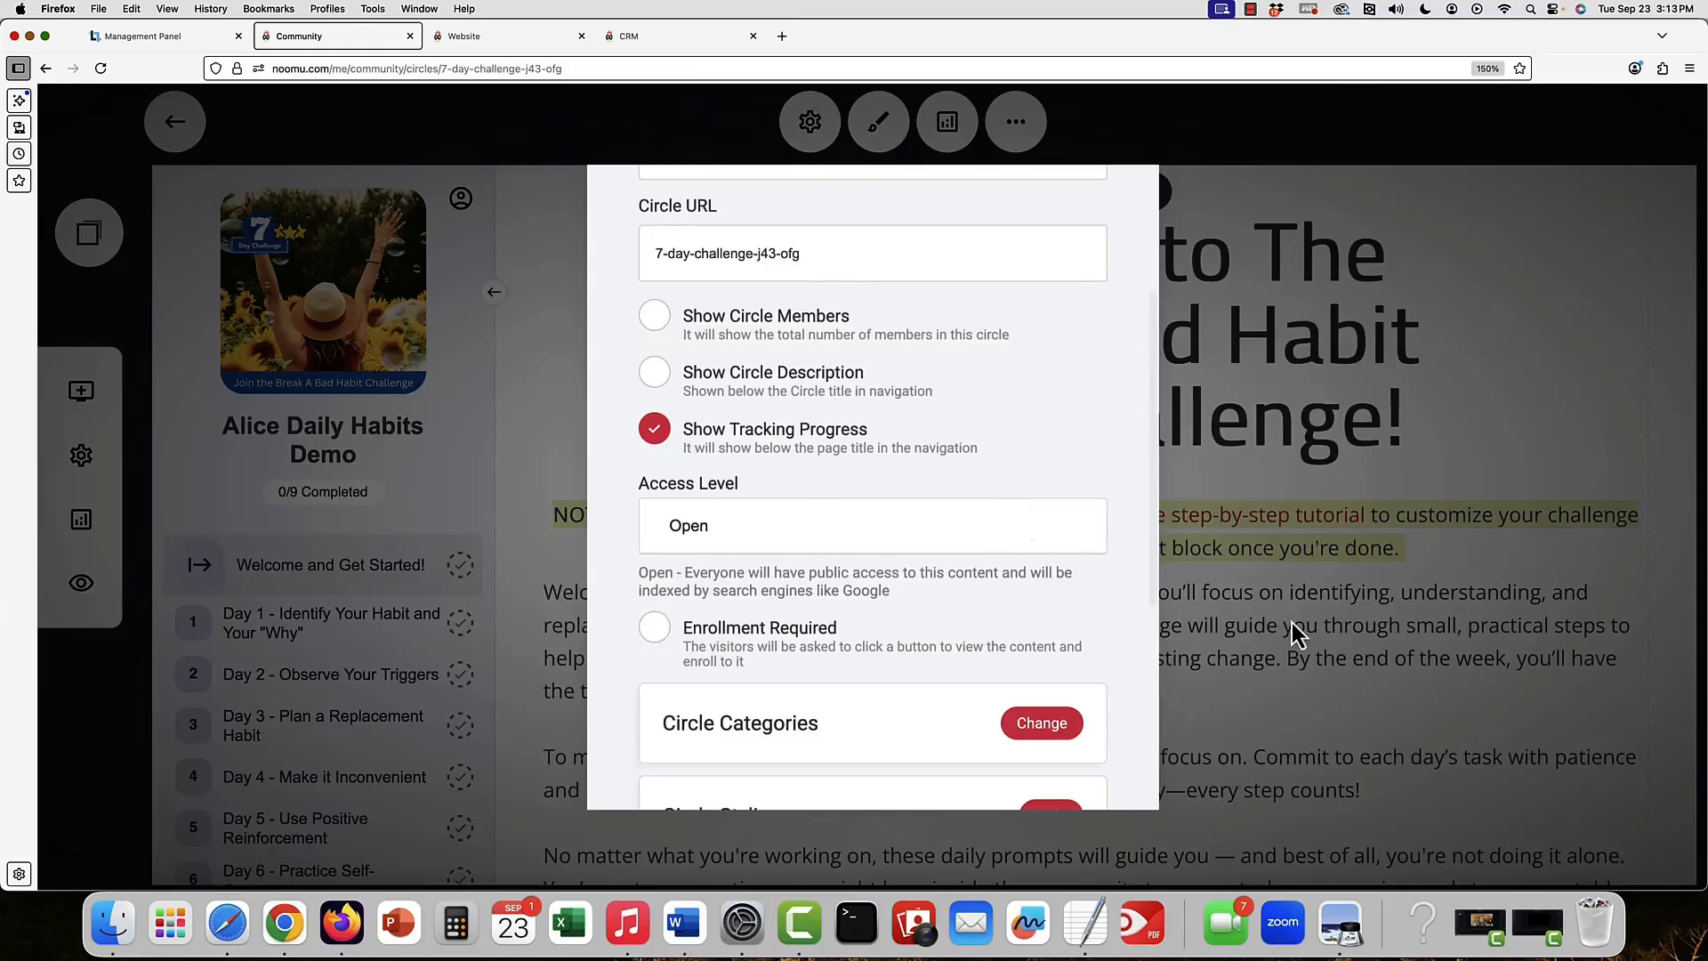
click(818, 663)
click(1090, 640)
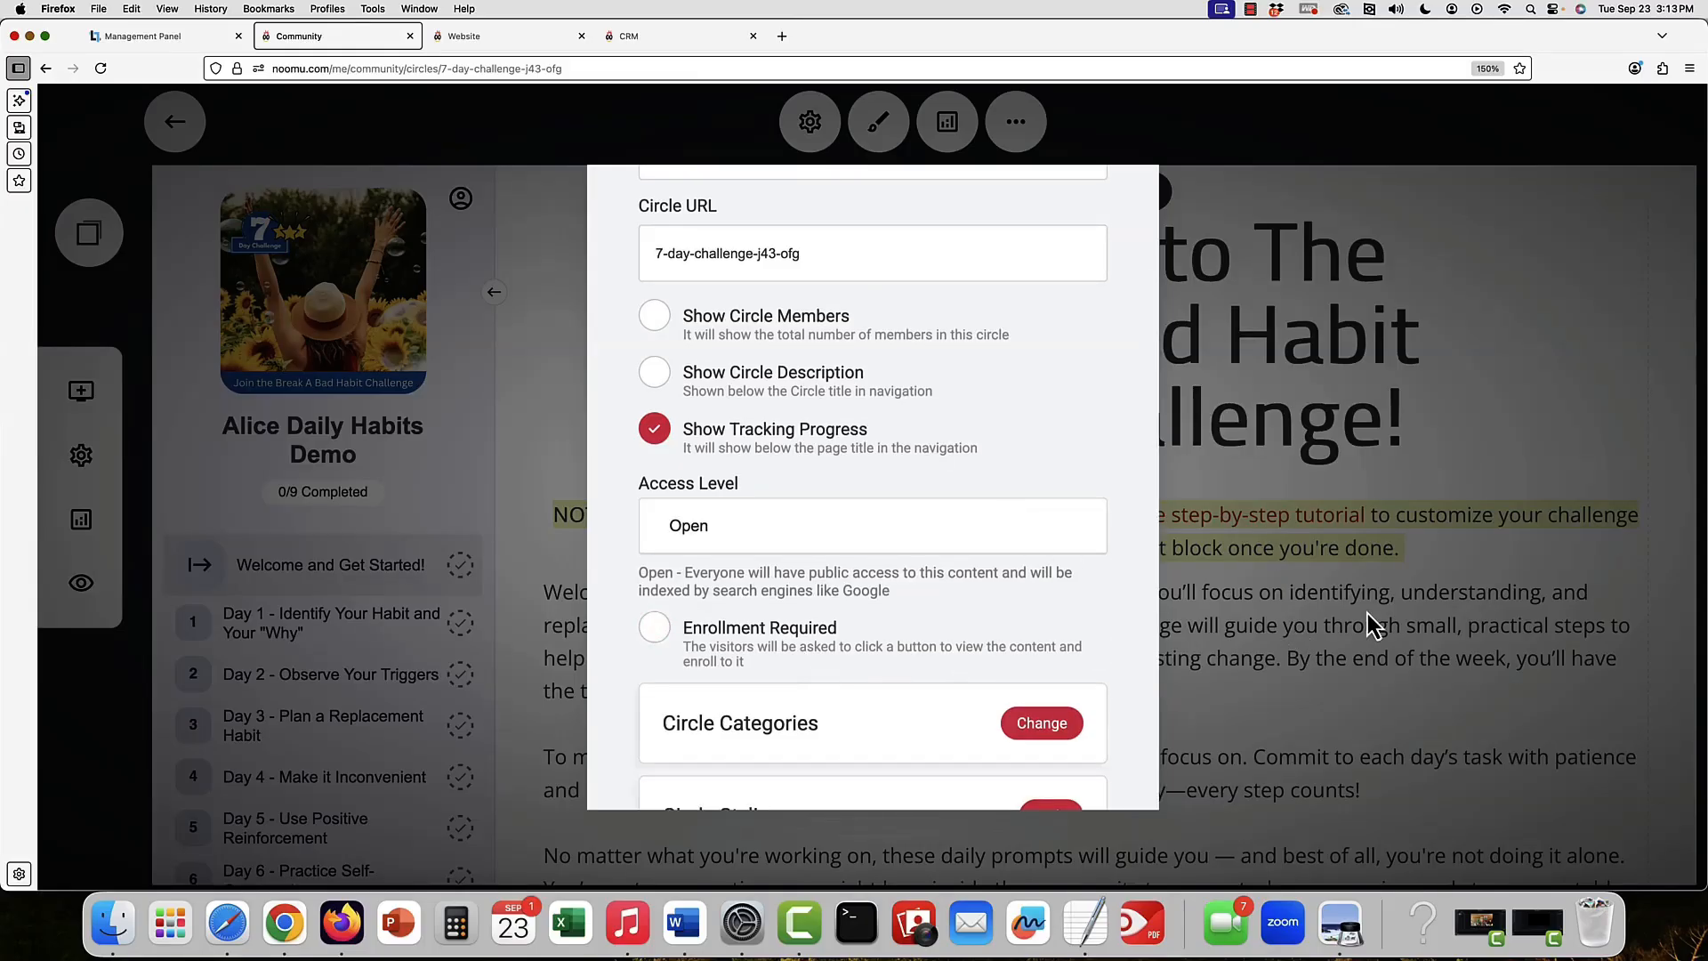
click(1367, 611)
scroll(1368, 616, down, 2)
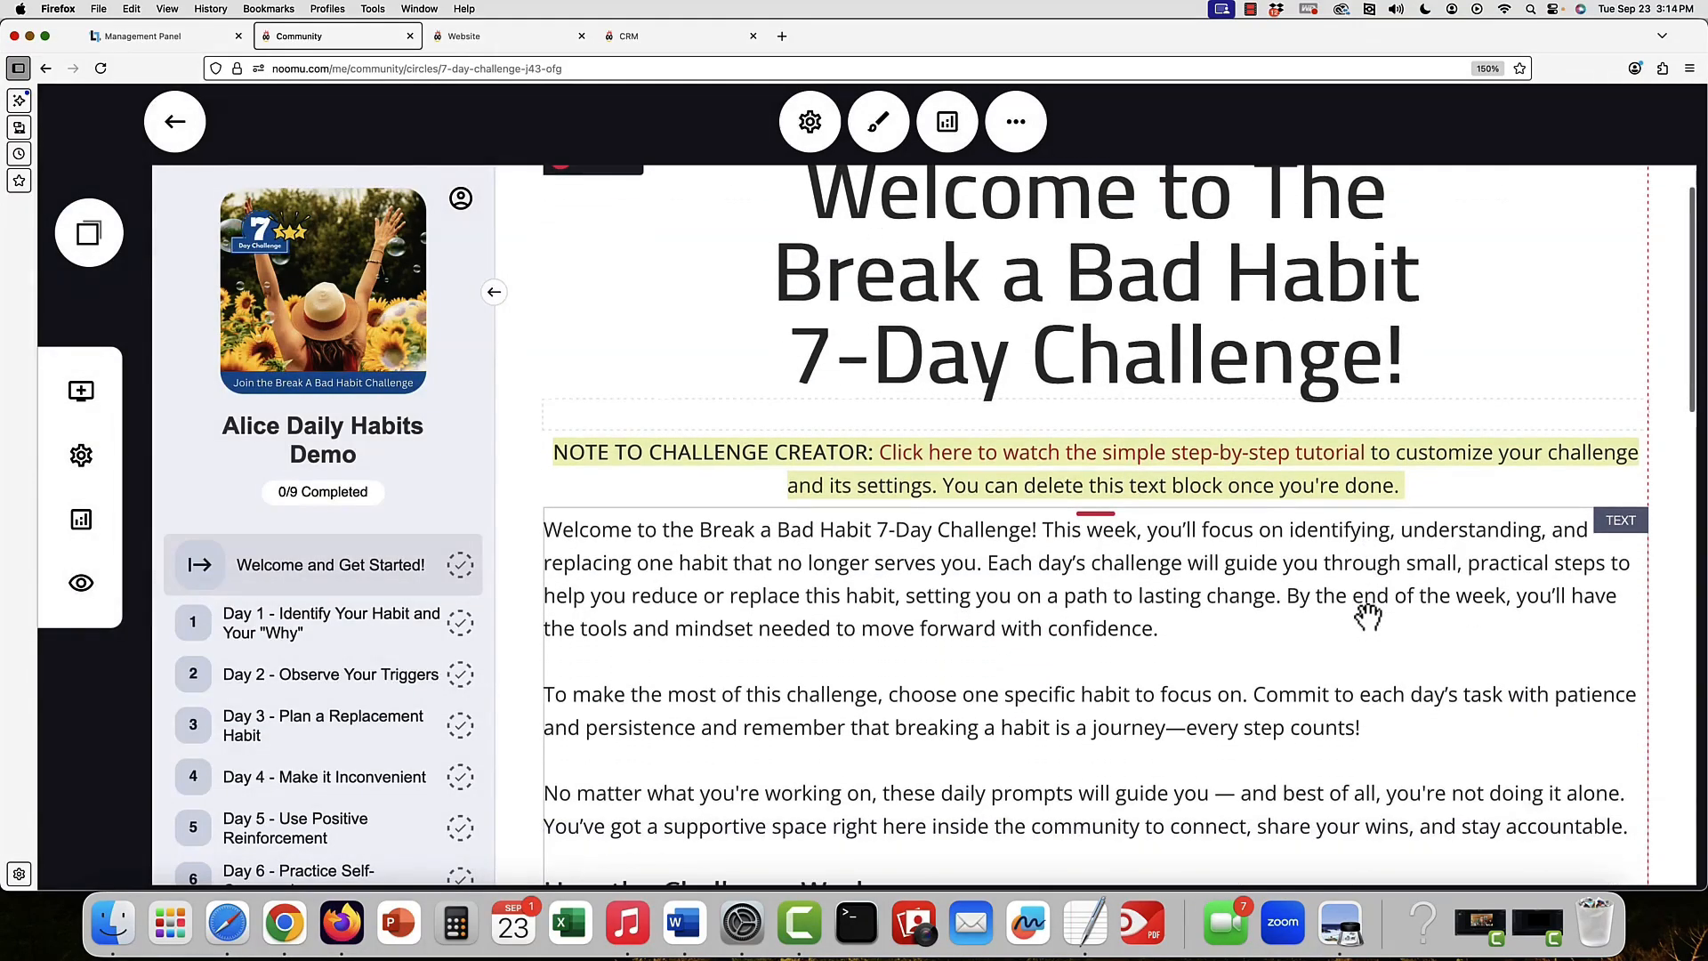
scroll(1367, 615, down, 2)
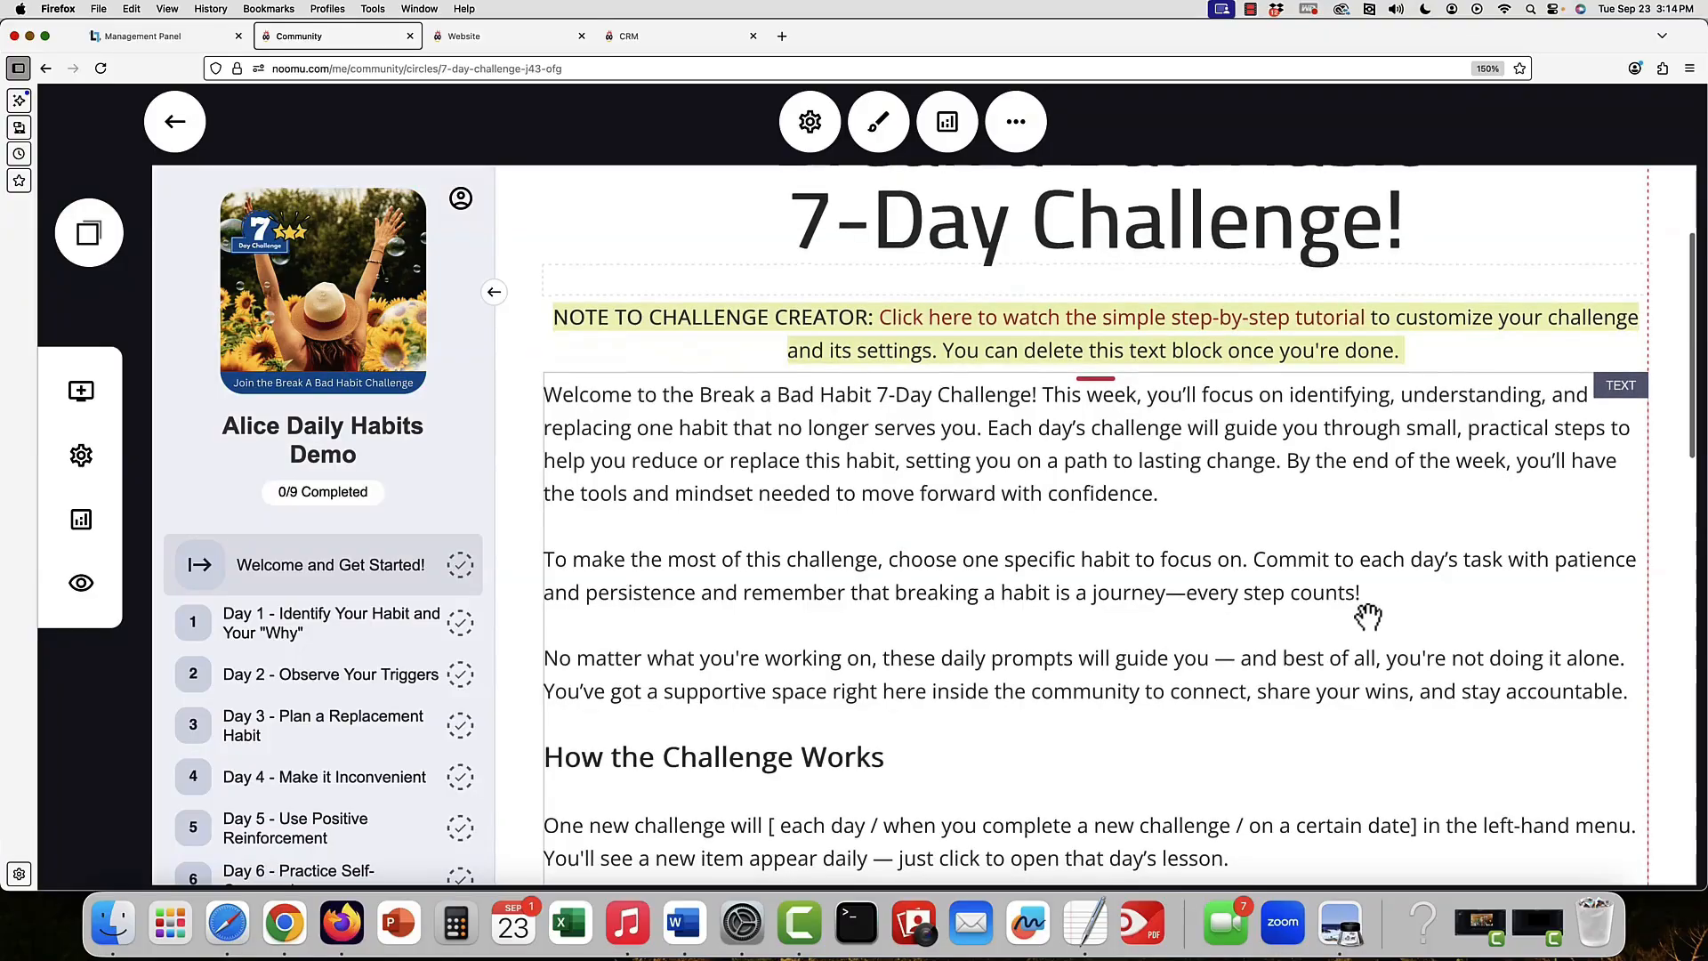
- In the Day 1 page settings, set content availability to after completion of another page/course, choosing Welcome and Get Started! as that page
mouse_move(178, 627)
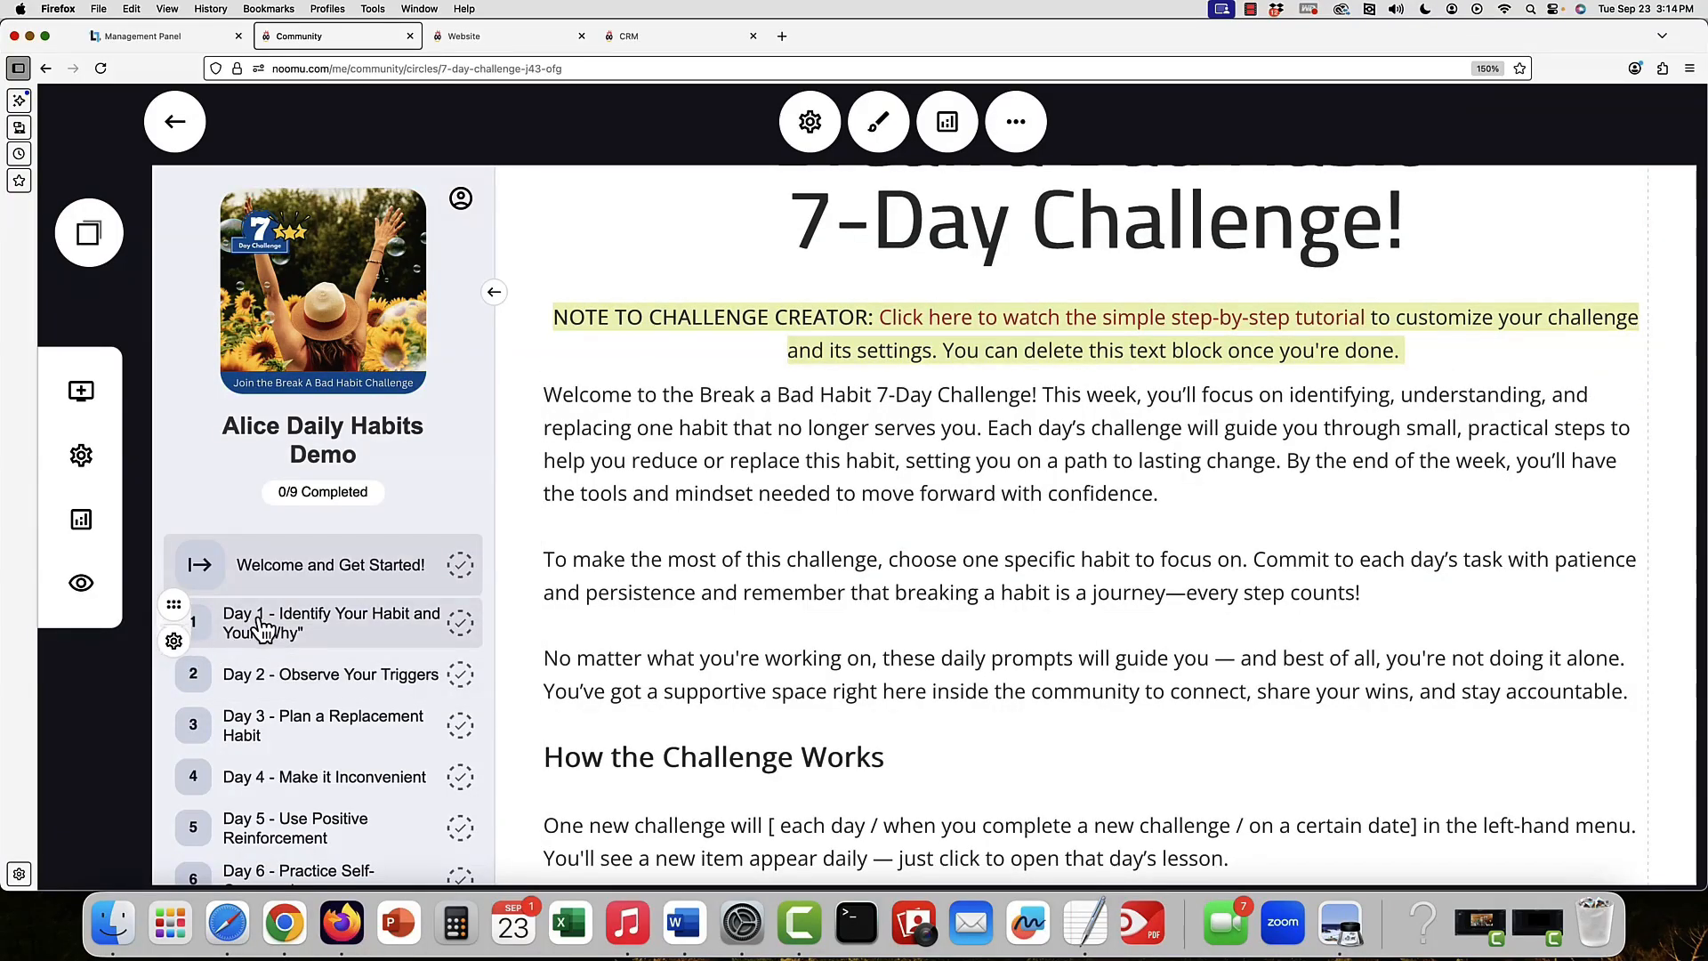
click(174, 642)
click(201, 416)
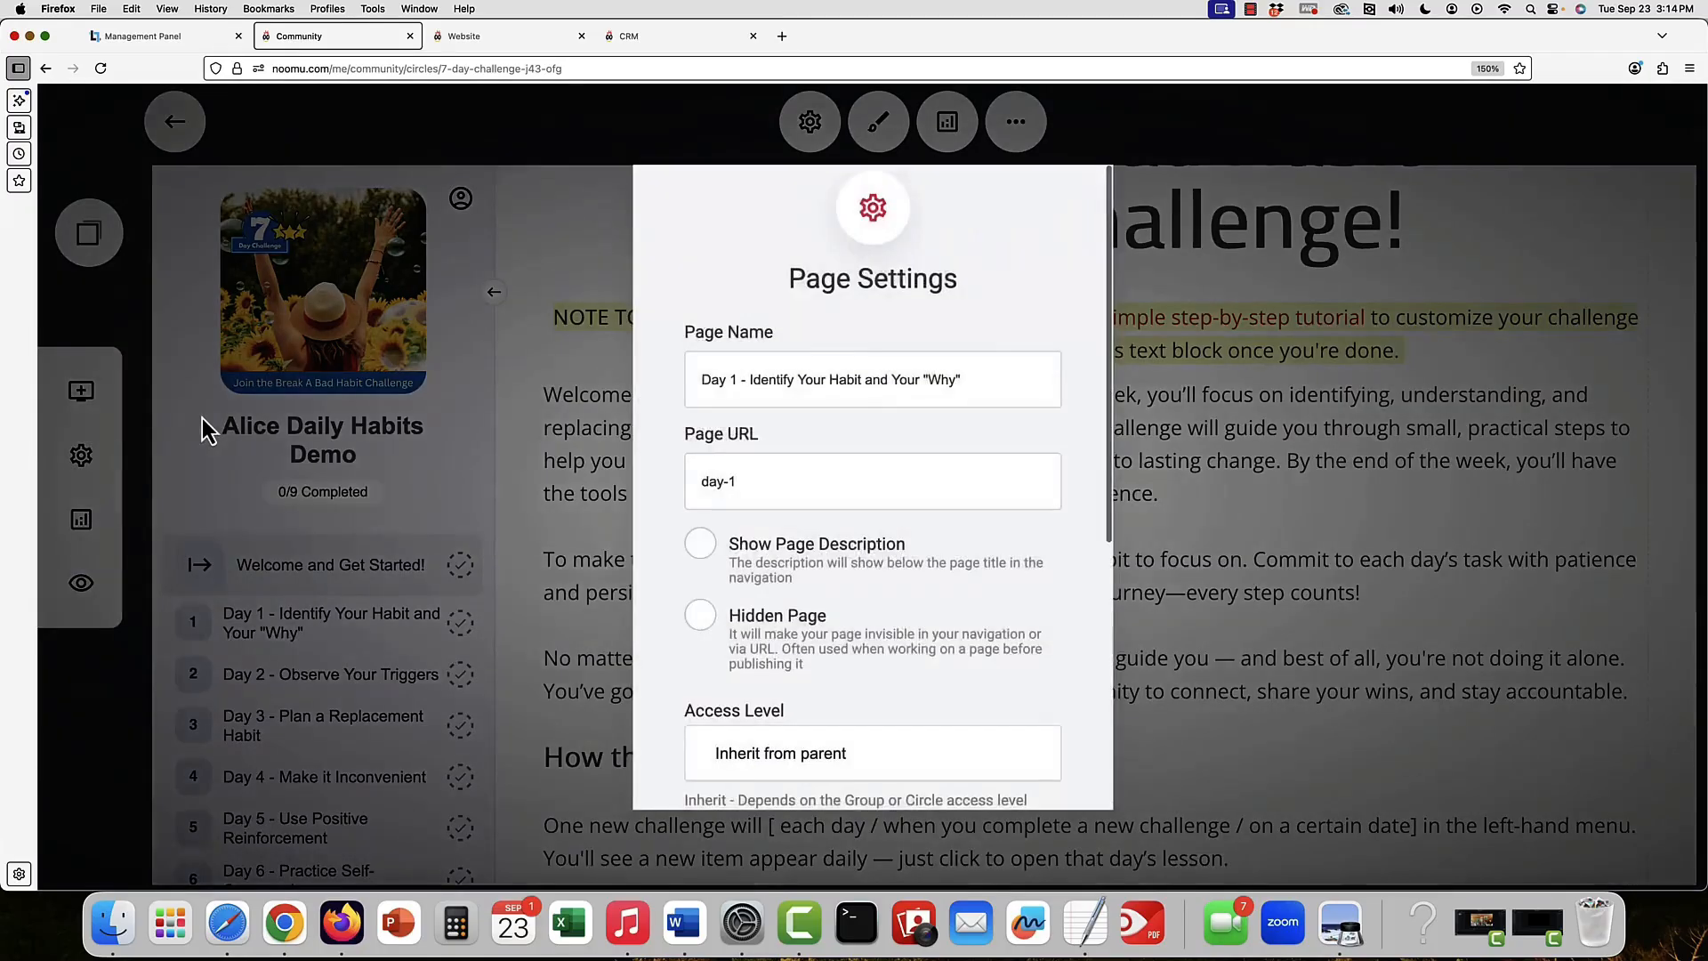
scroll(926, 483, down, 5)
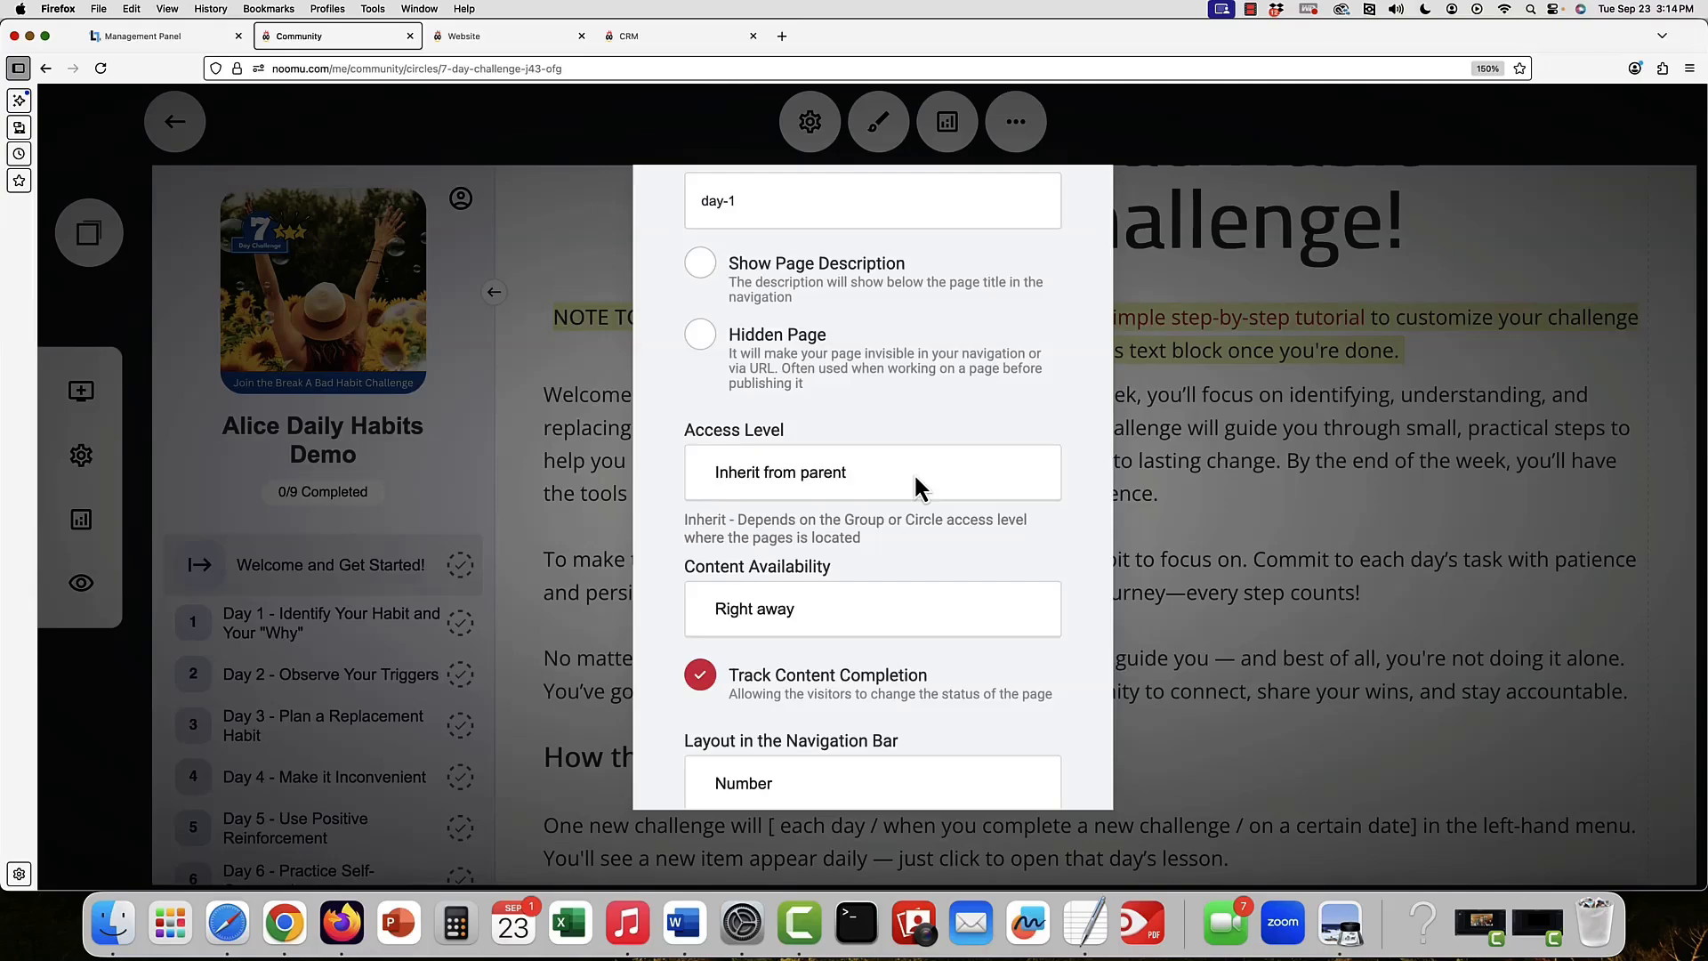
scroll(914, 480, up, 1)
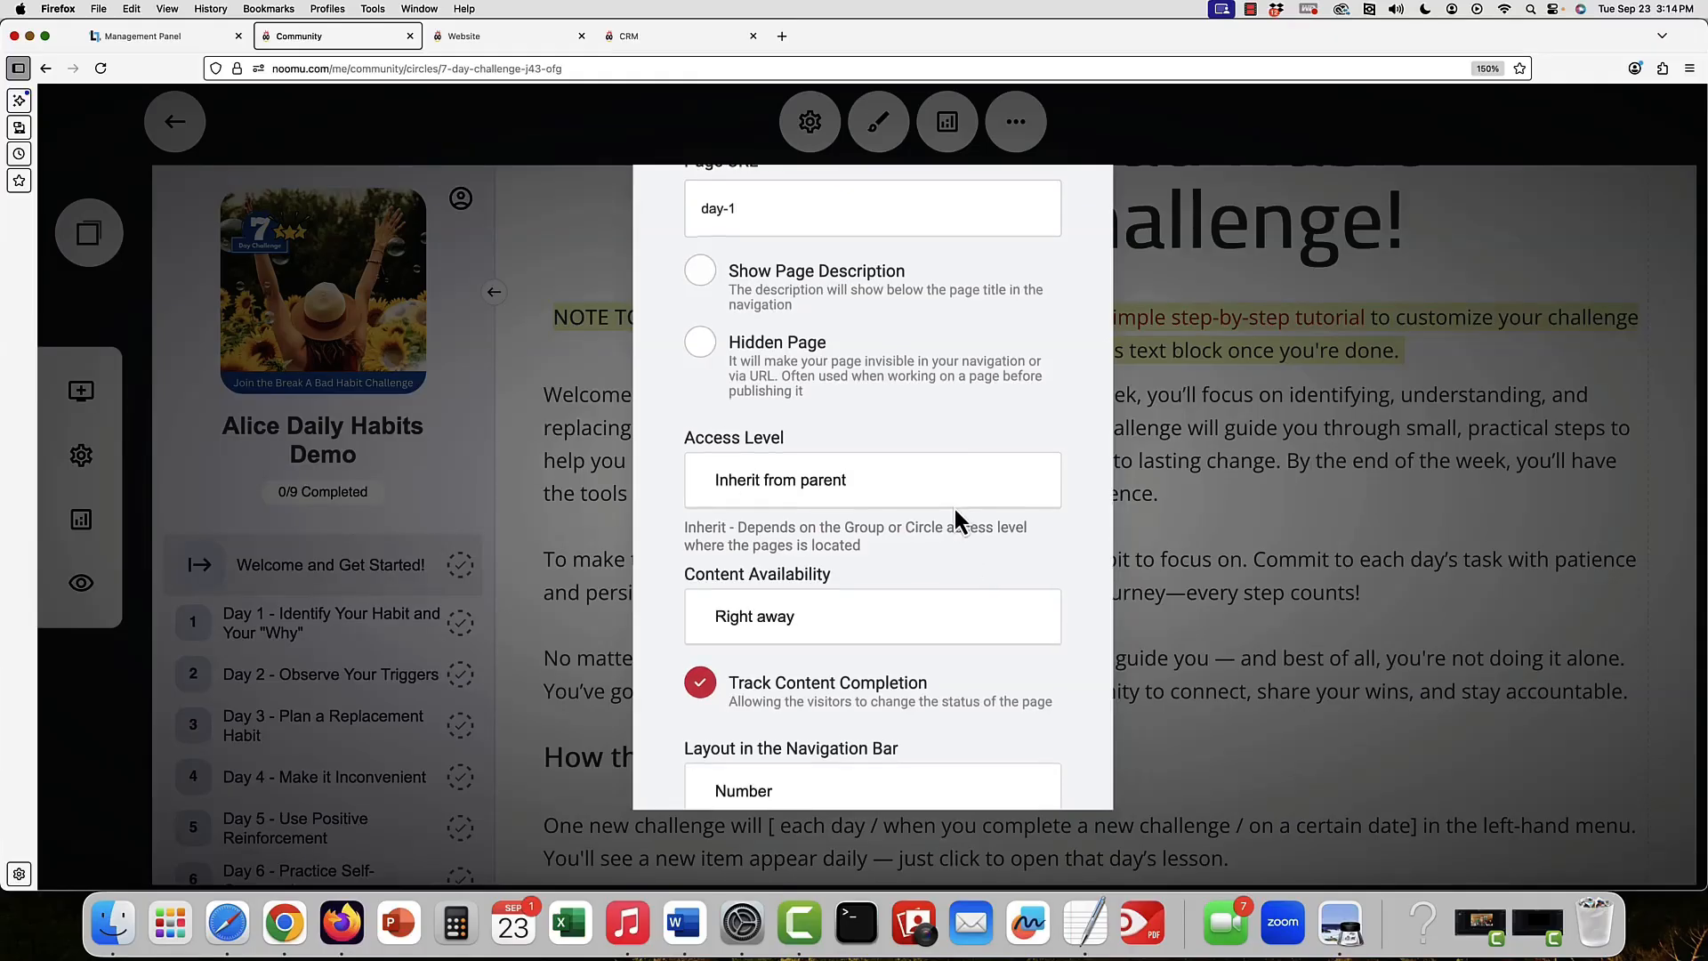
scroll(955, 512, down, 2)
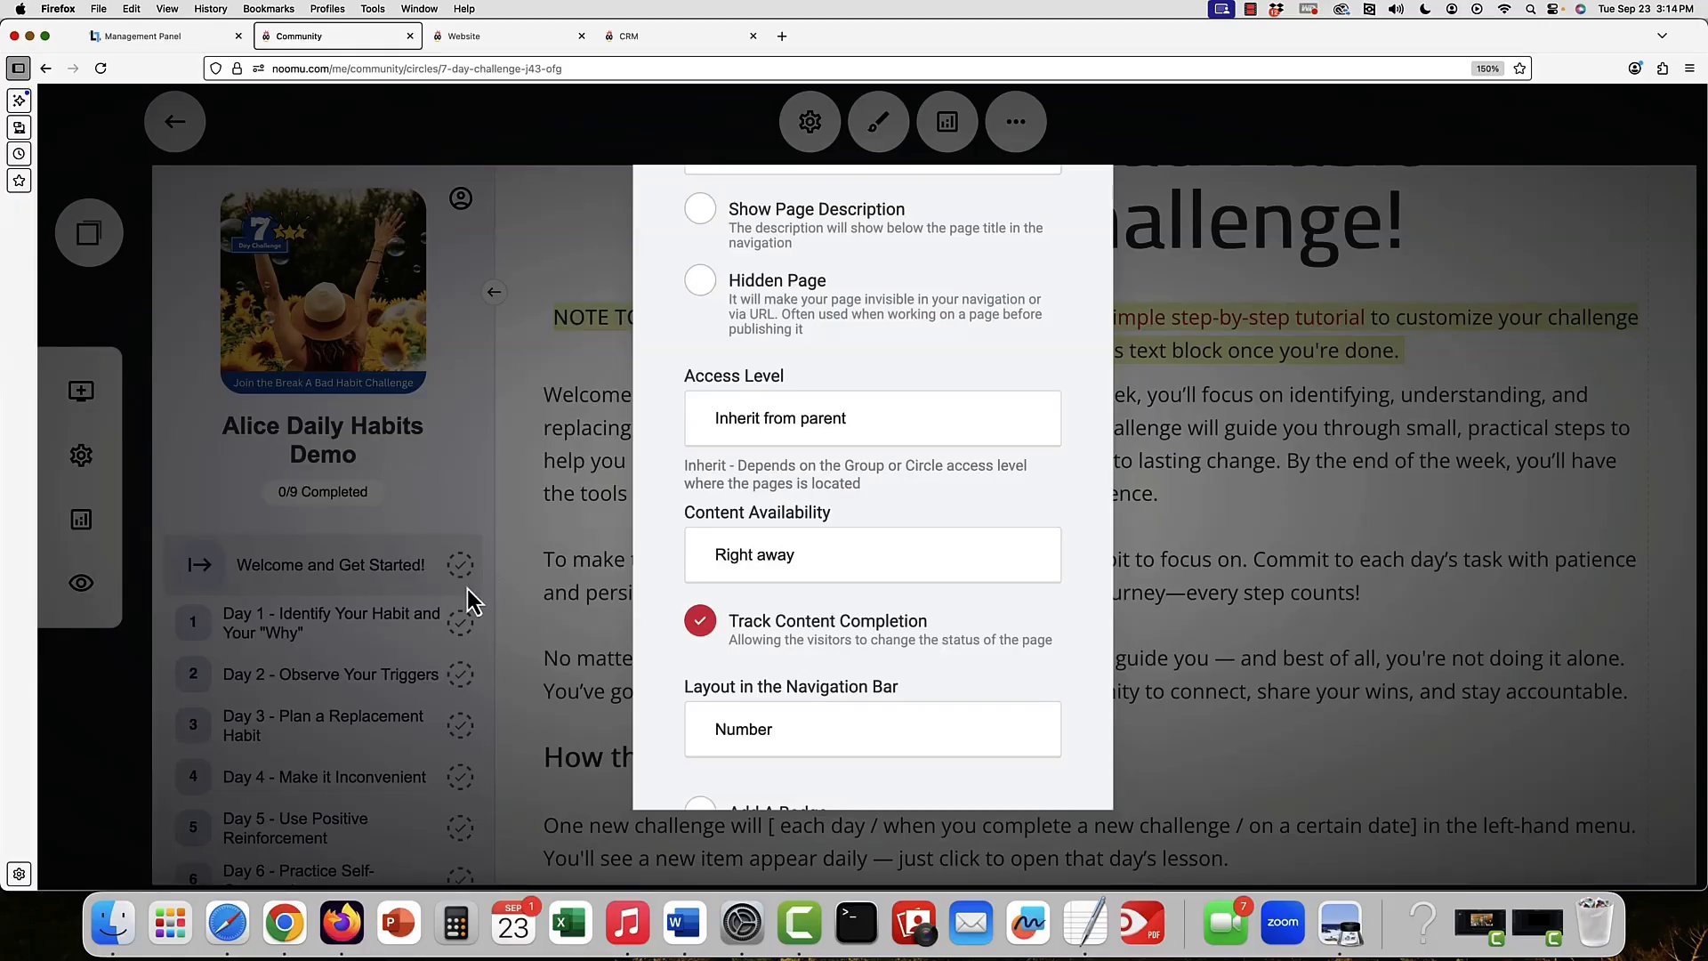
scroll(871, 533, down, 1)
click(872, 471)
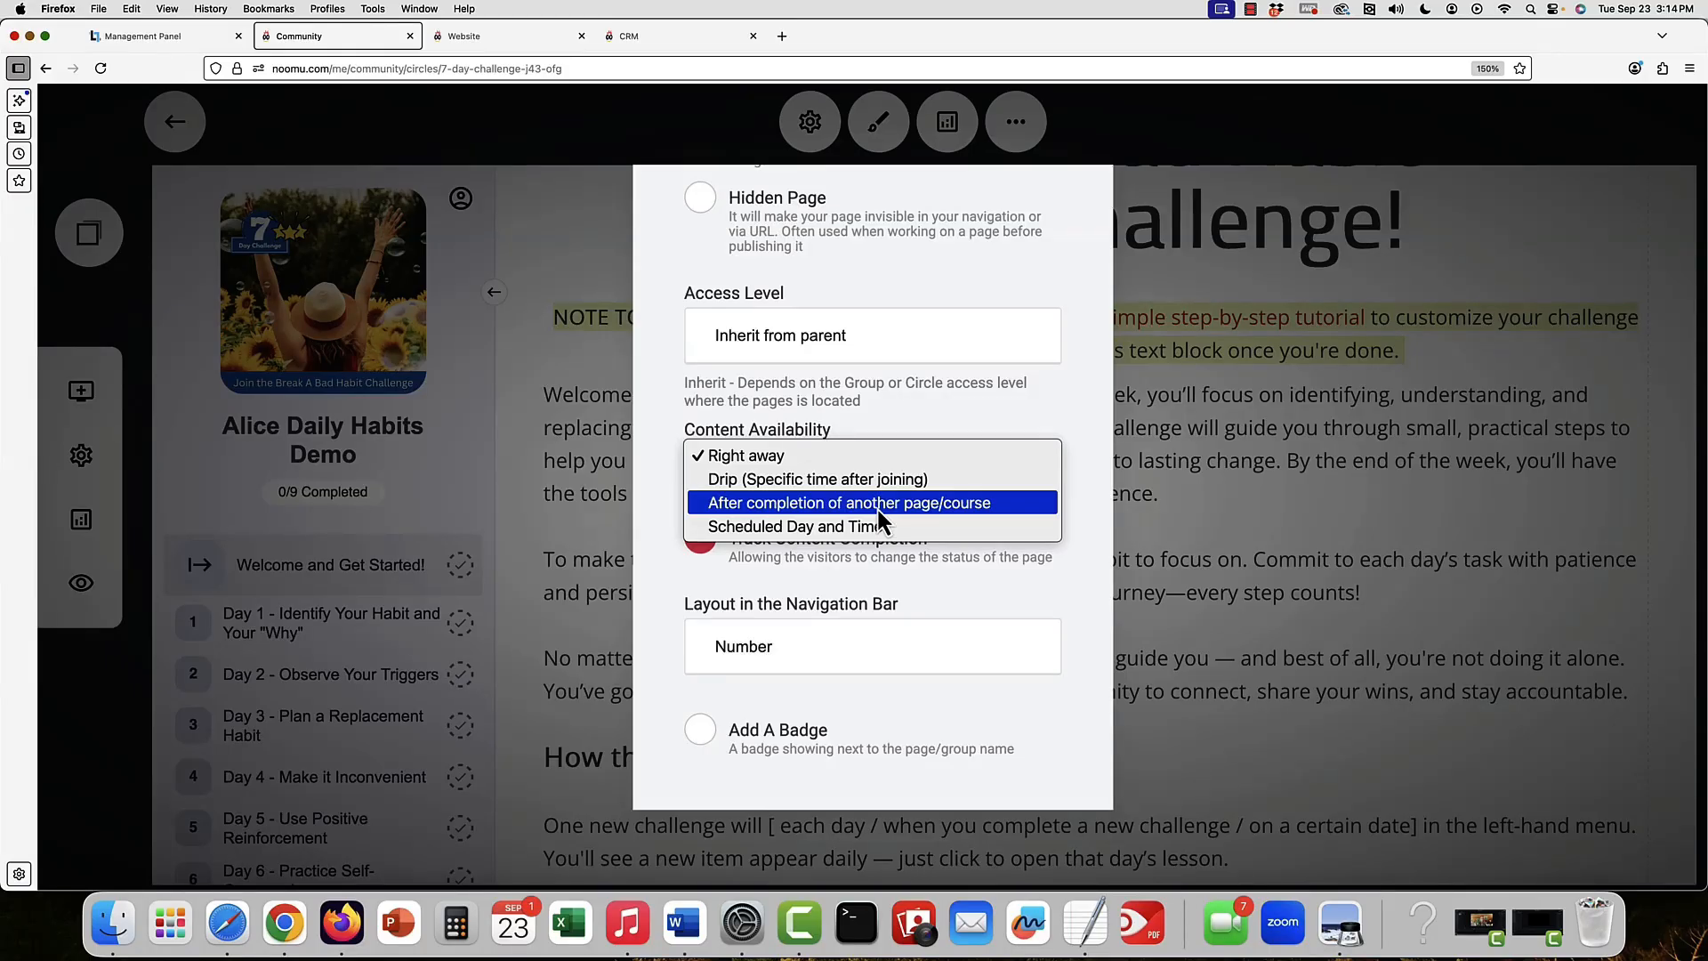
click(877, 506)
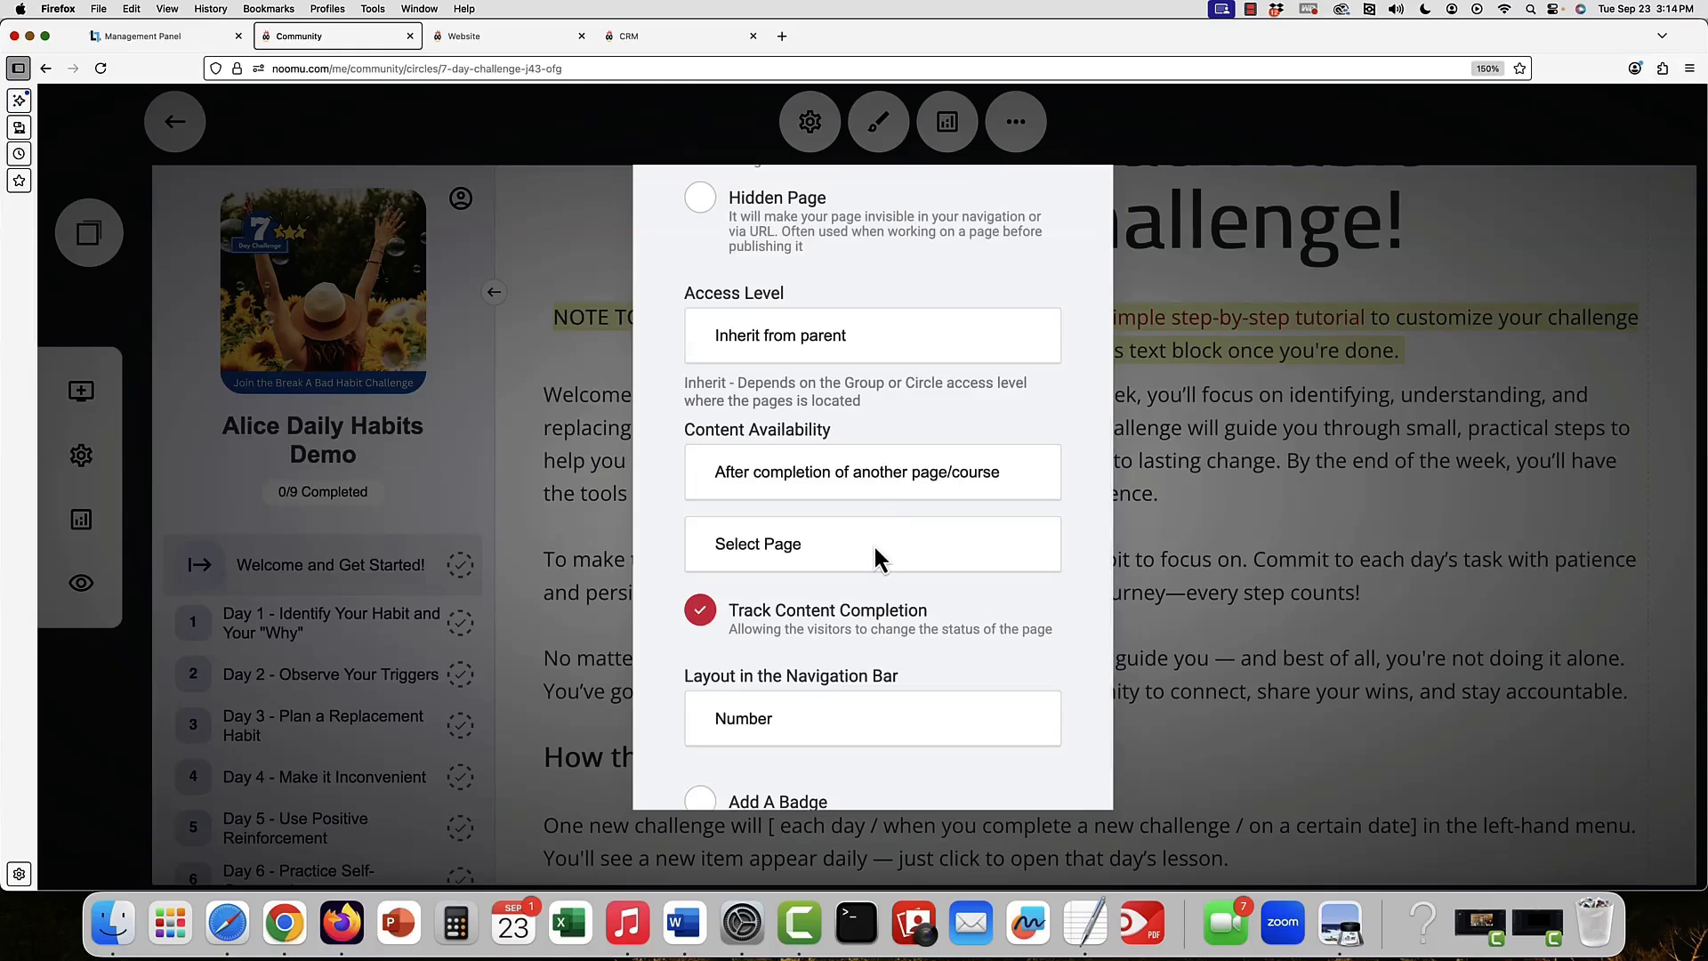
click(874, 544)
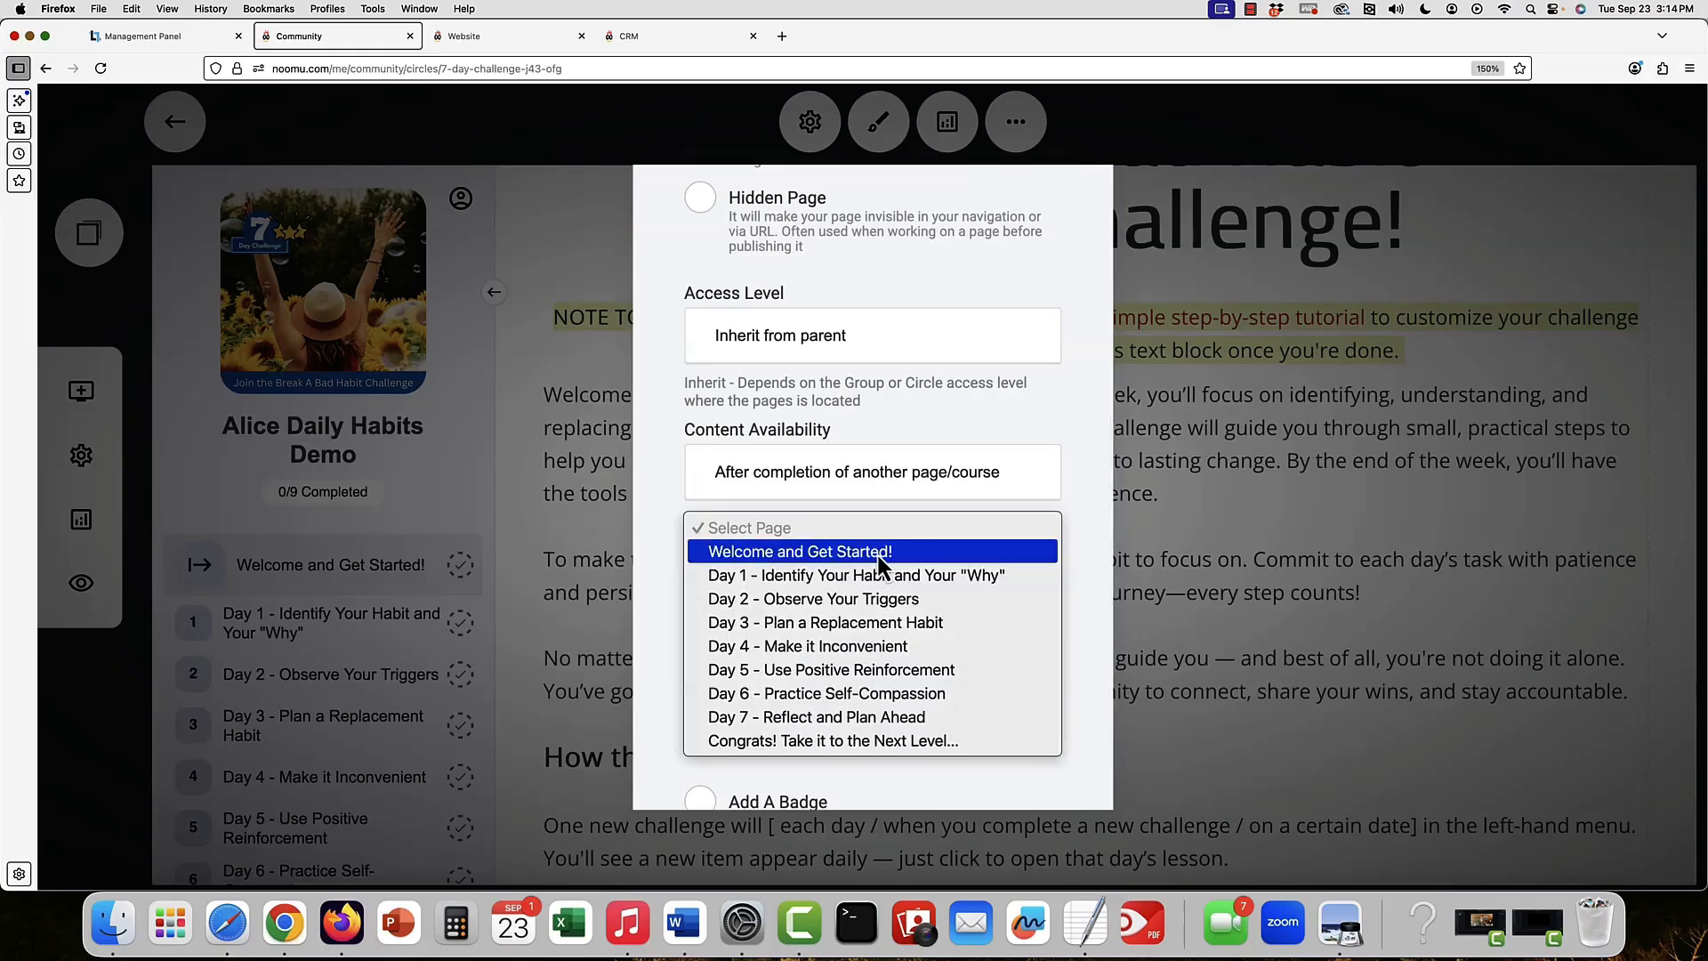
click(877, 553)
click(1256, 623)
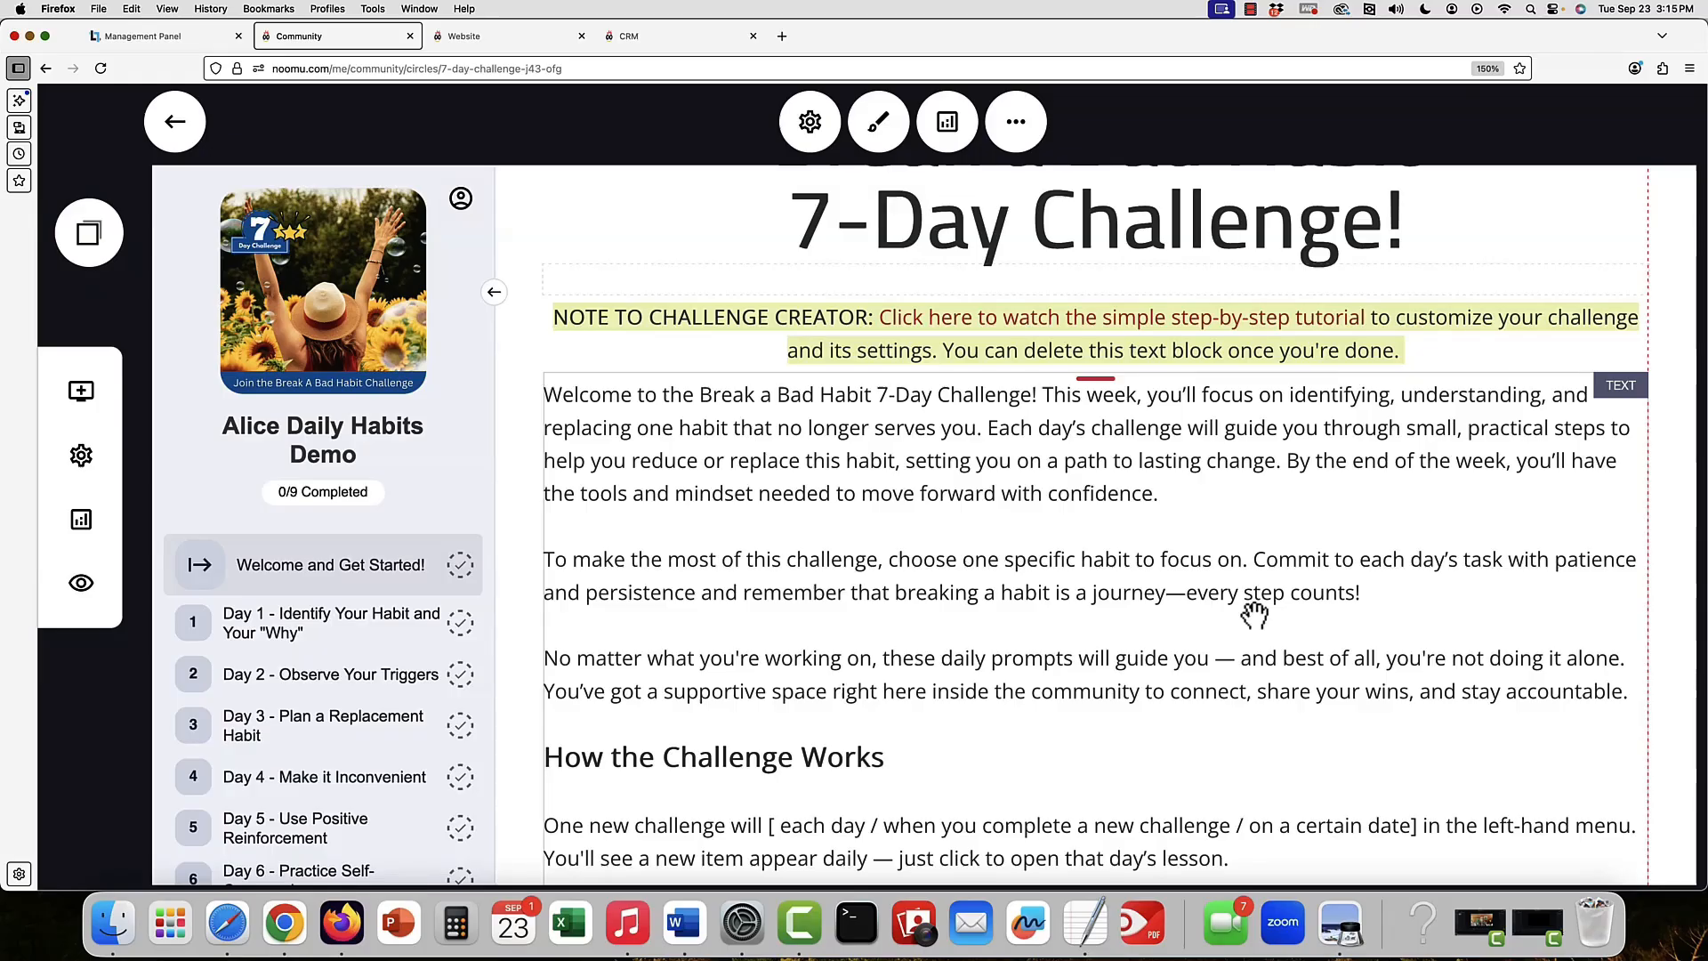
- Set the access level of the Day 2 - Observe Your Triggers page to Payment required
scroll(1254, 615, up, 1)
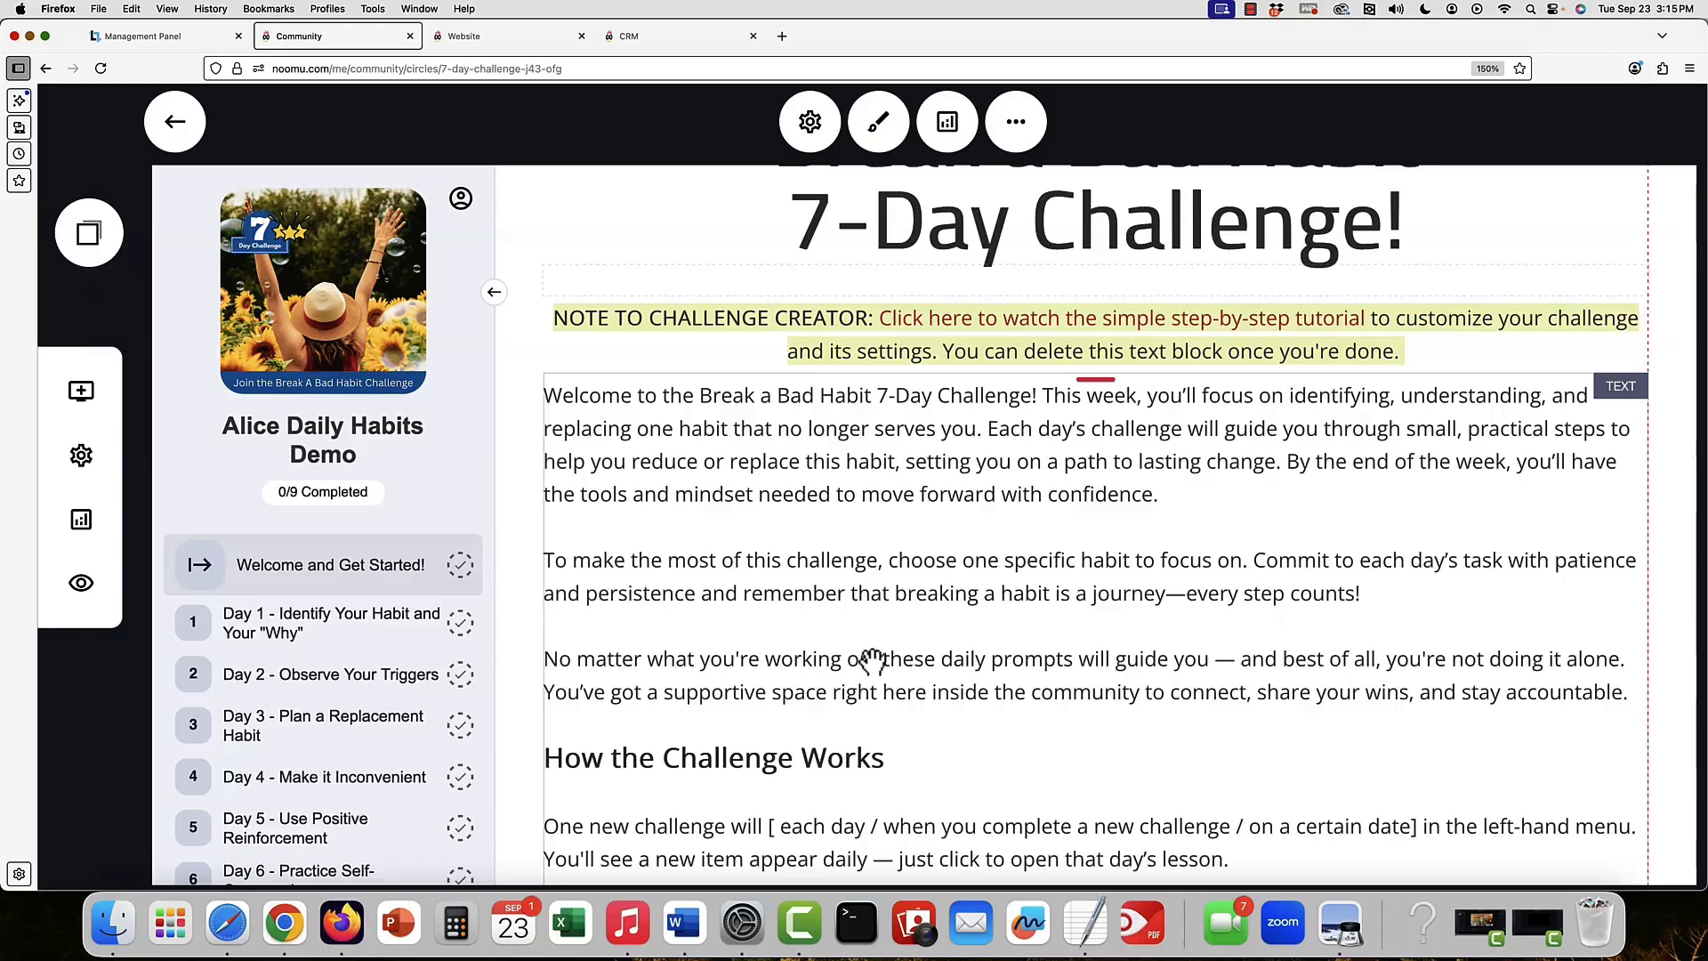
scroll(869, 658, down, 1)
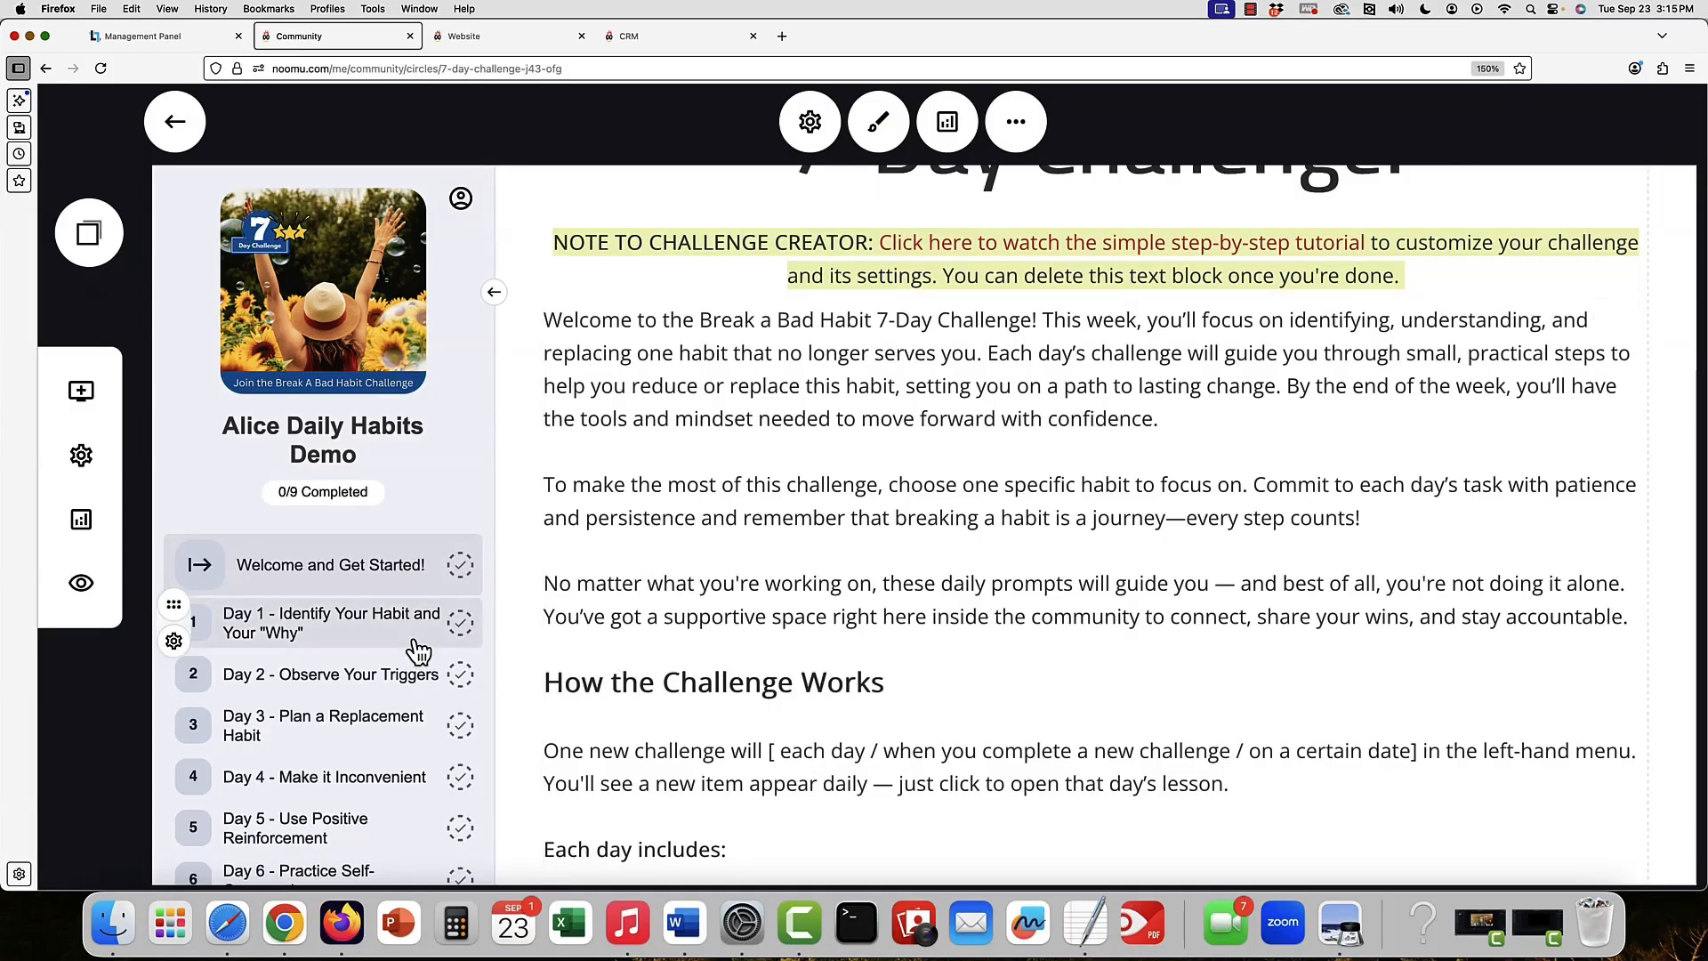
scroll(418, 649, down, 2)
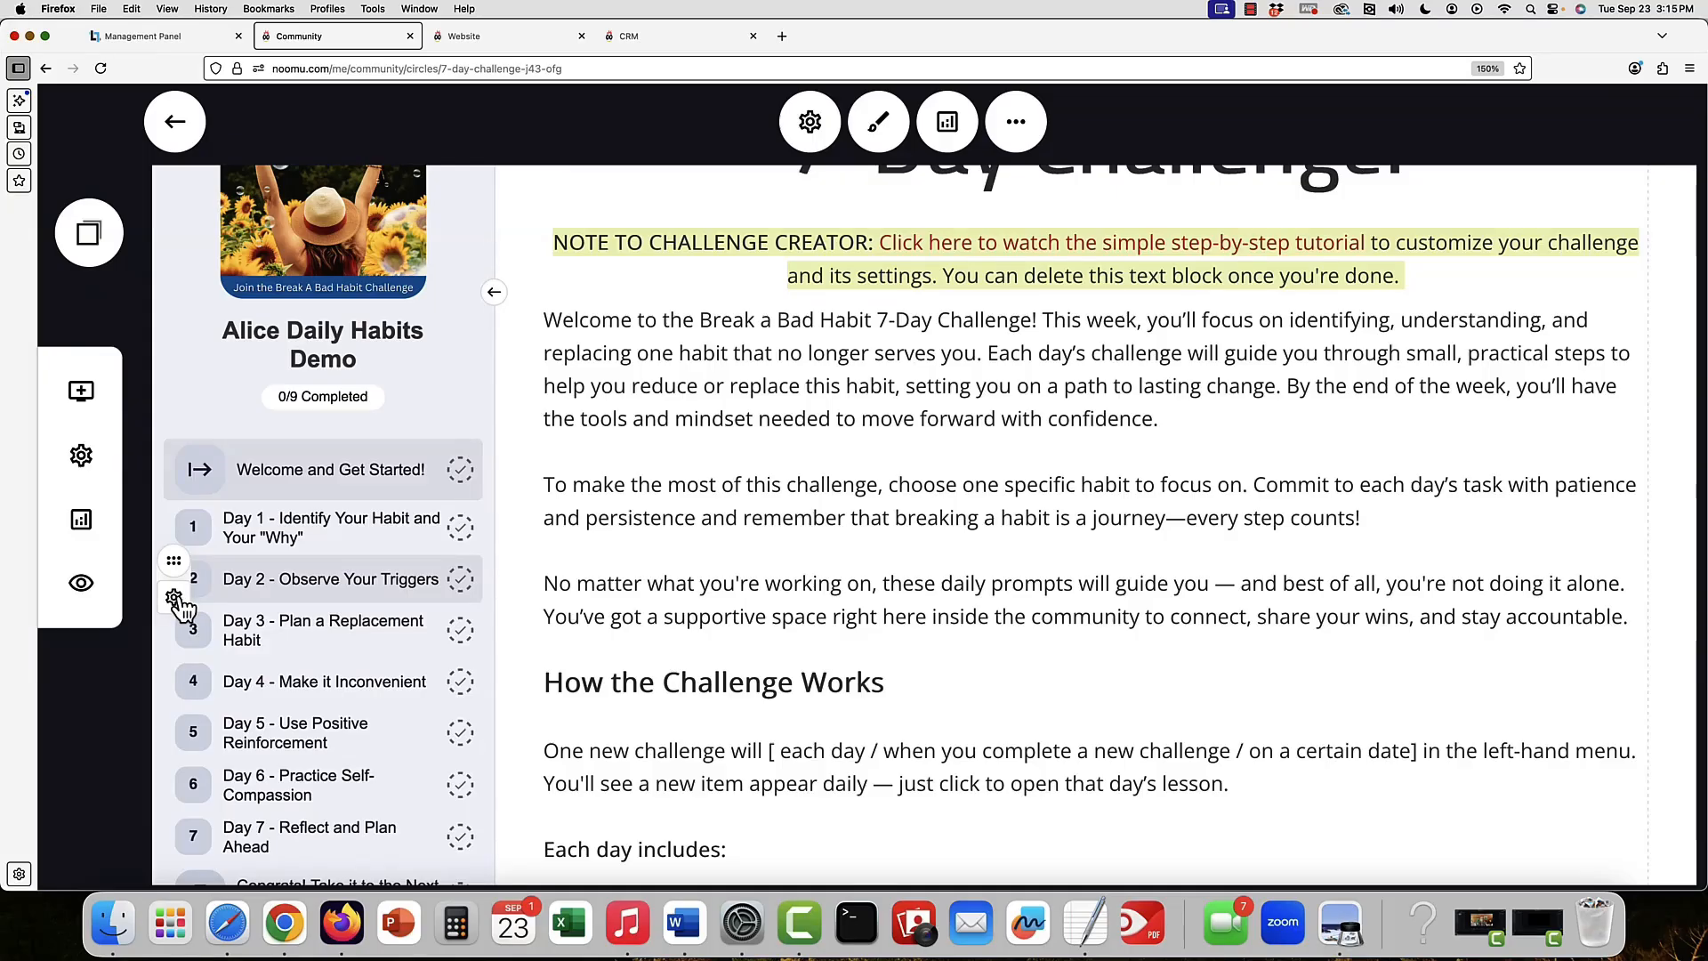
click(175, 597)
click(241, 374)
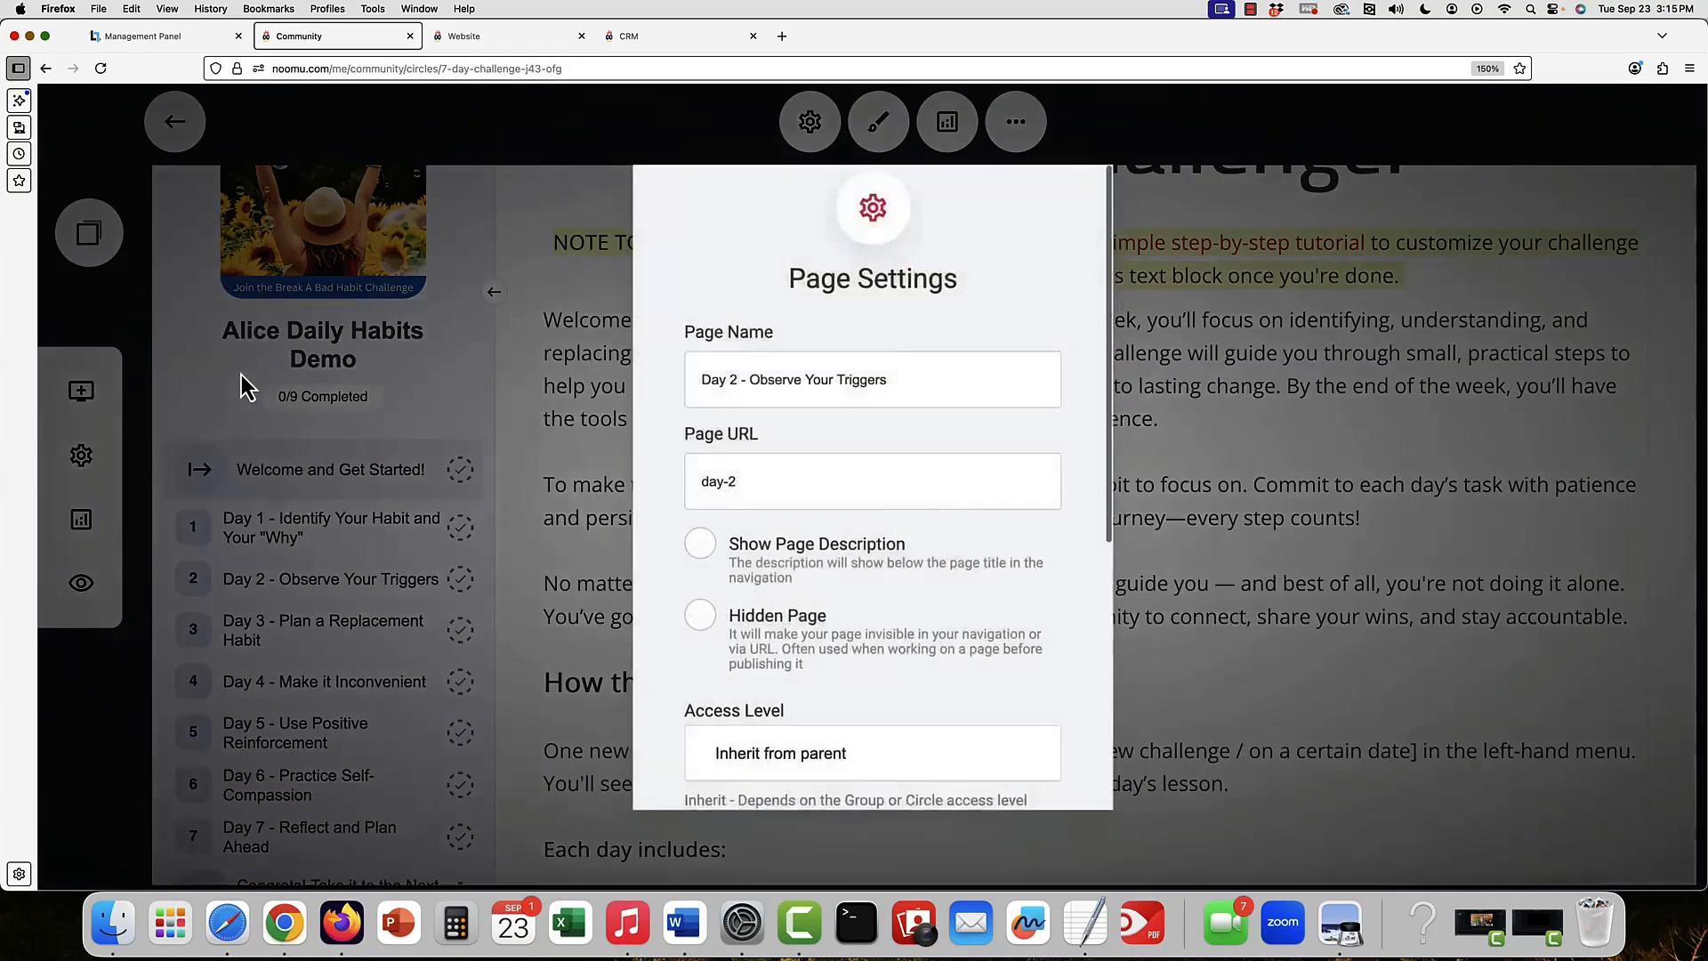
scroll(901, 514, down, 2)
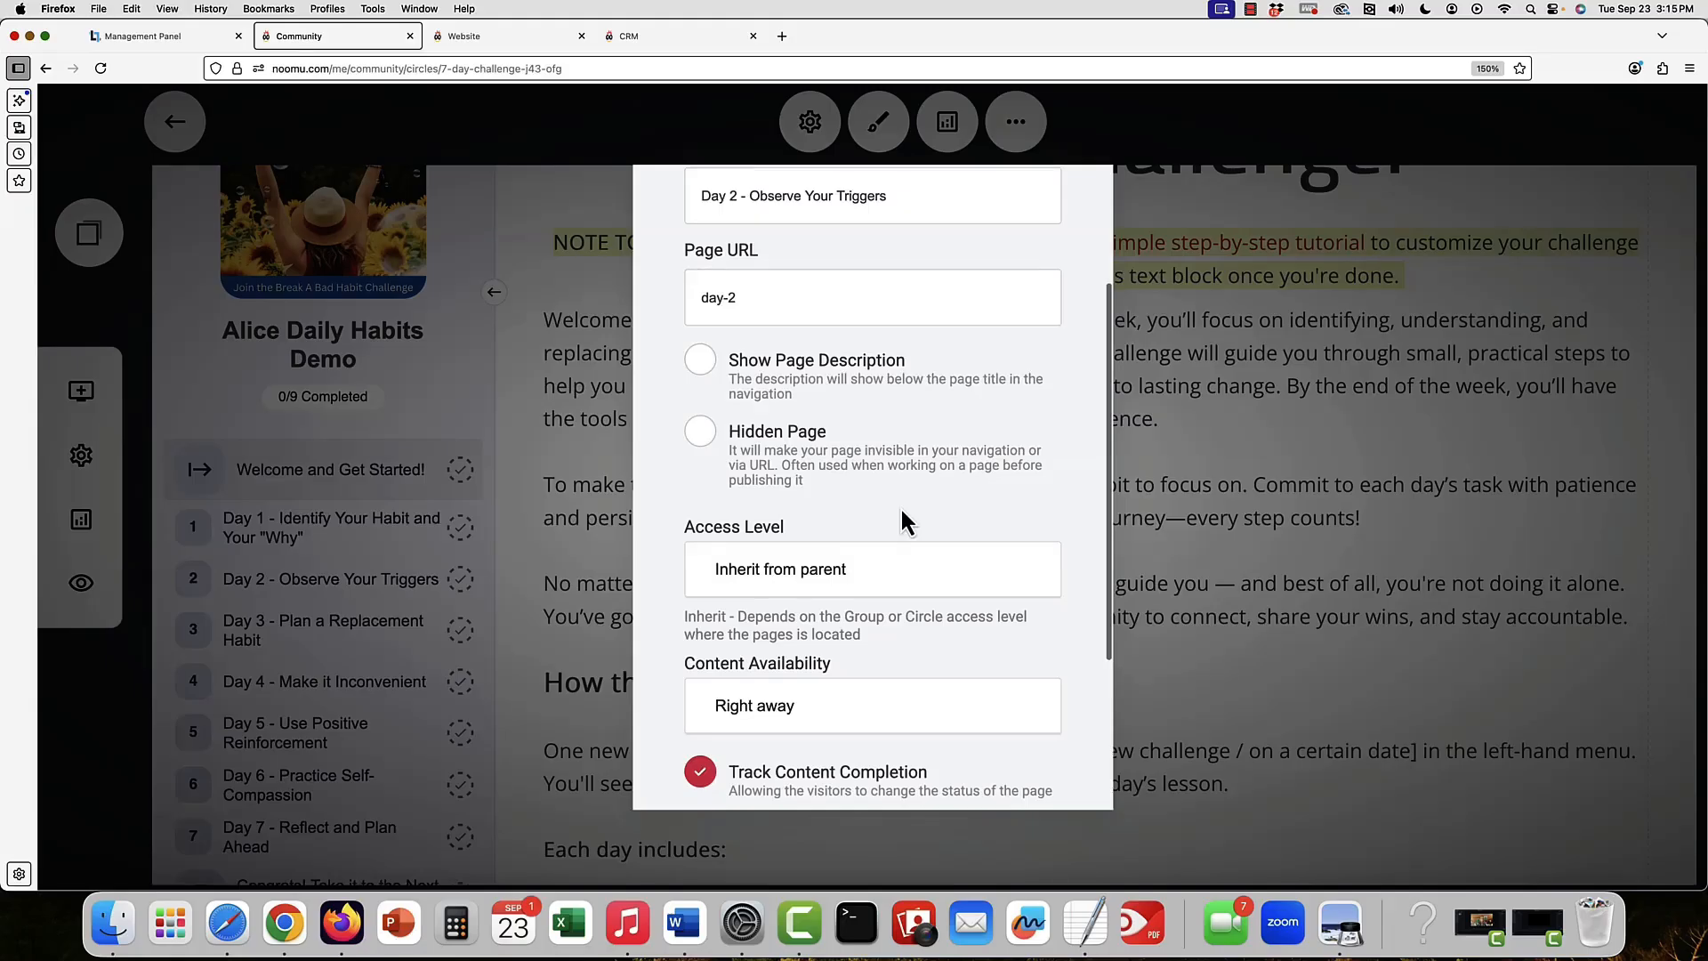
scroll(901, 513, down, 3)
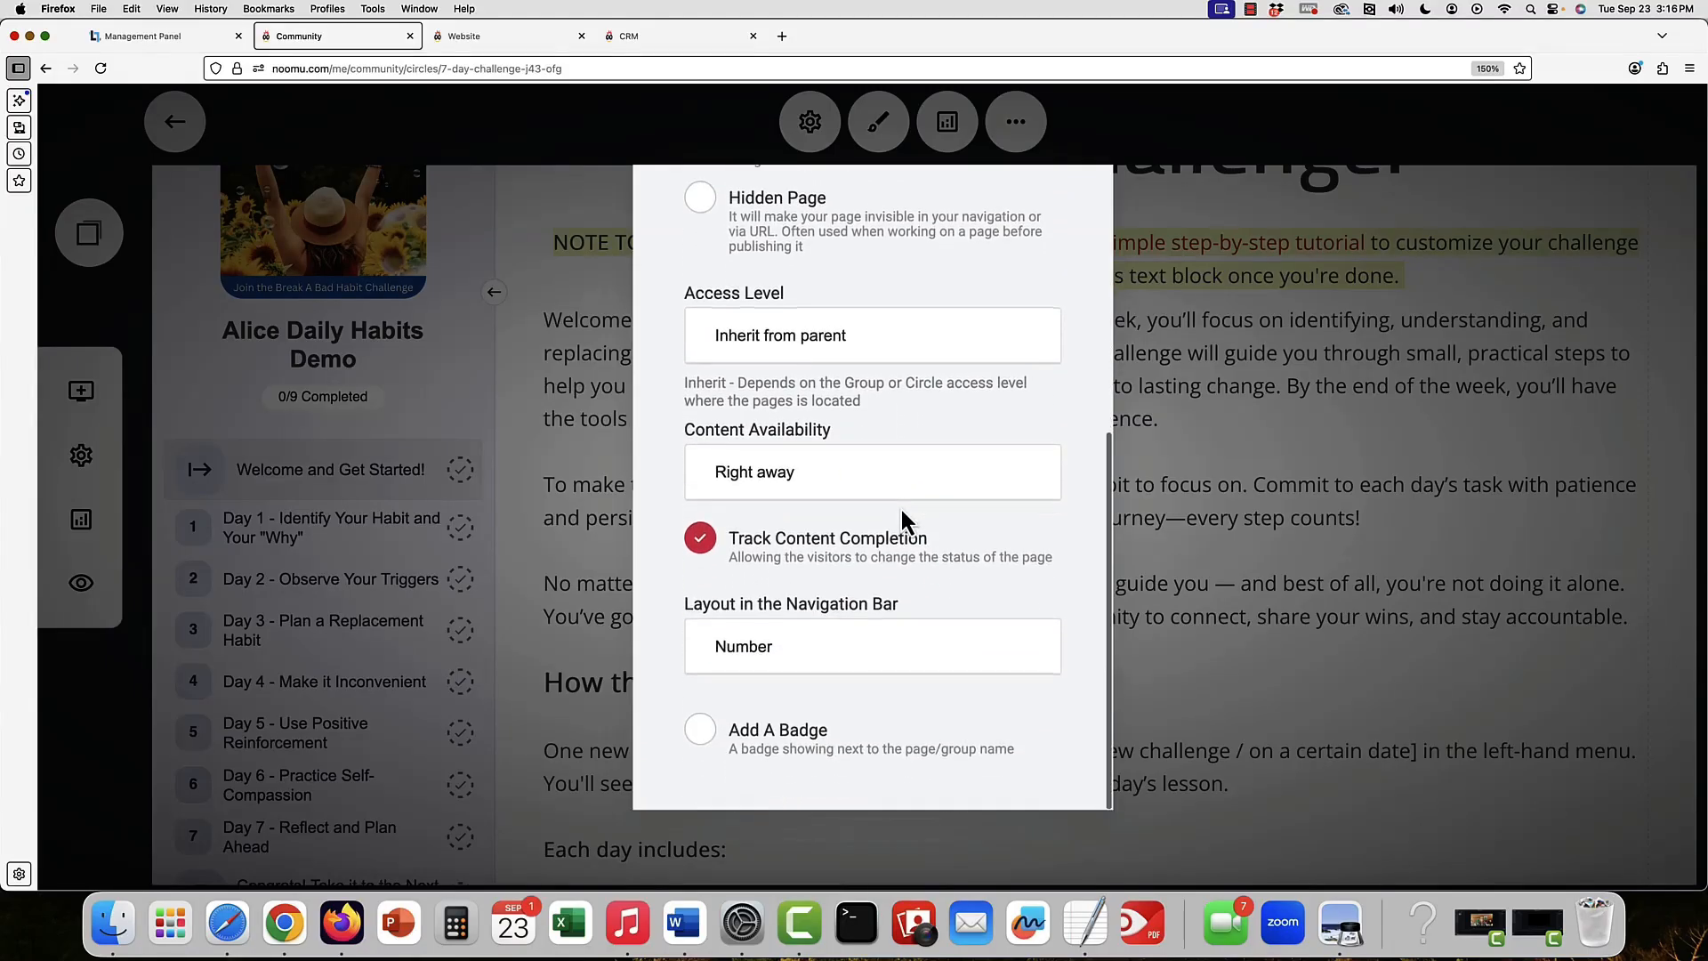
click(911, 343)
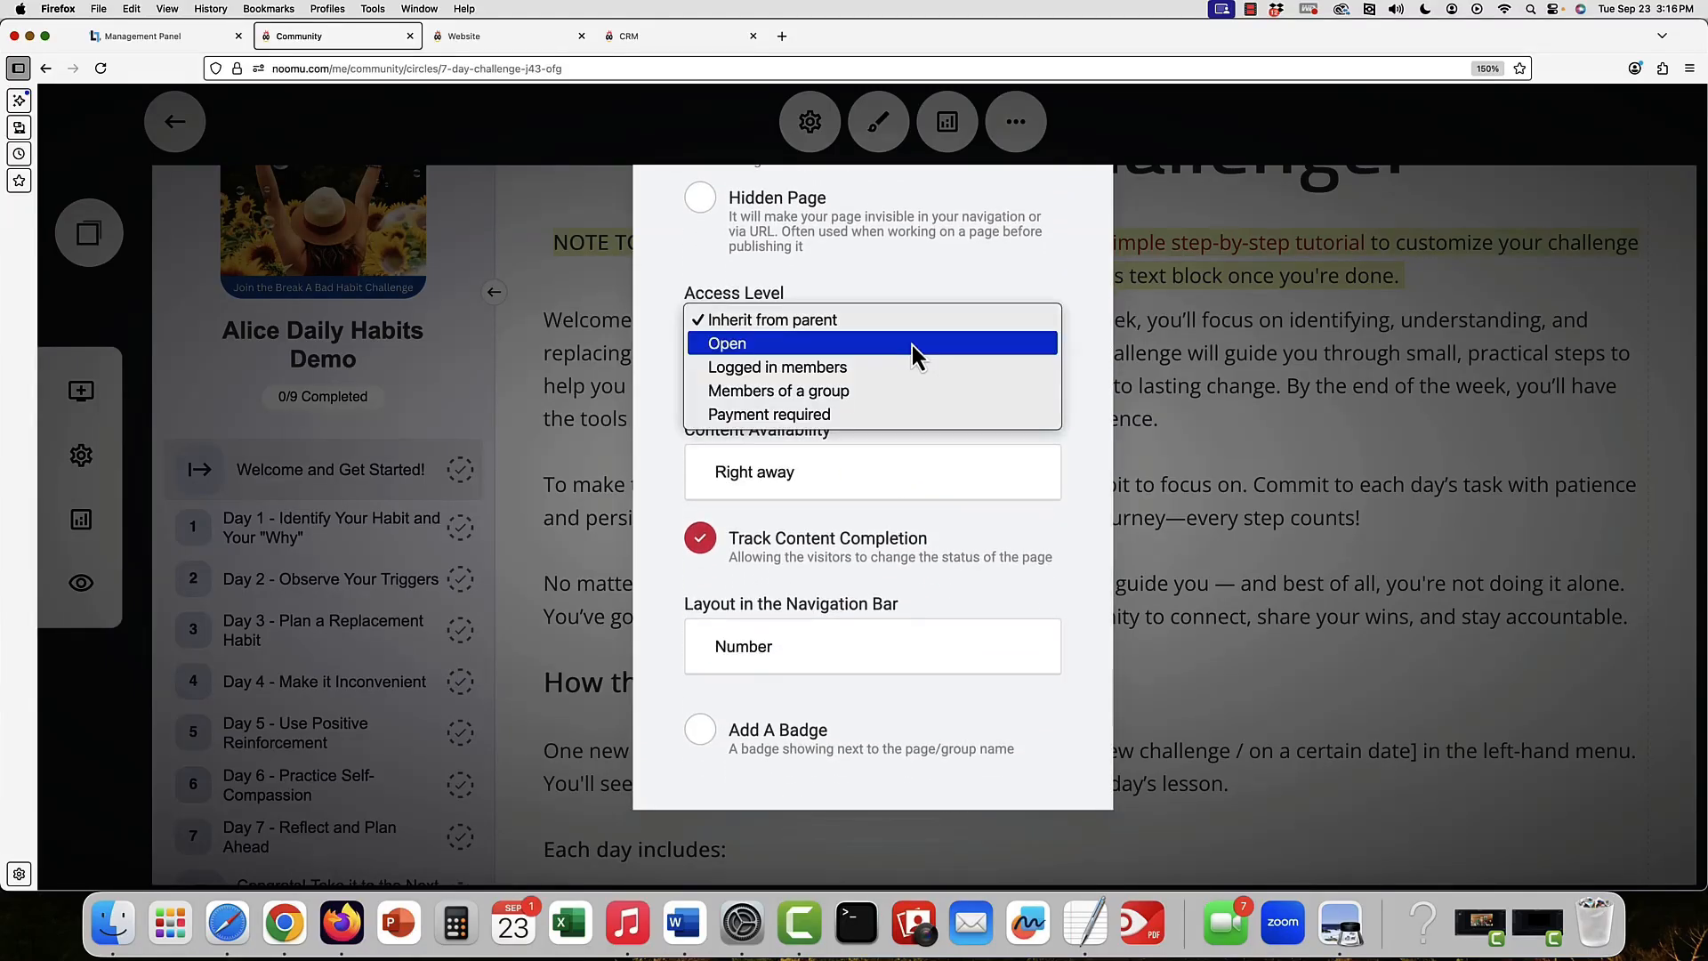
click(920, 419)
- Review the Day 2 paywall's price, recurring fee, tag and email marketing options, and close the settings
click(770, 449)
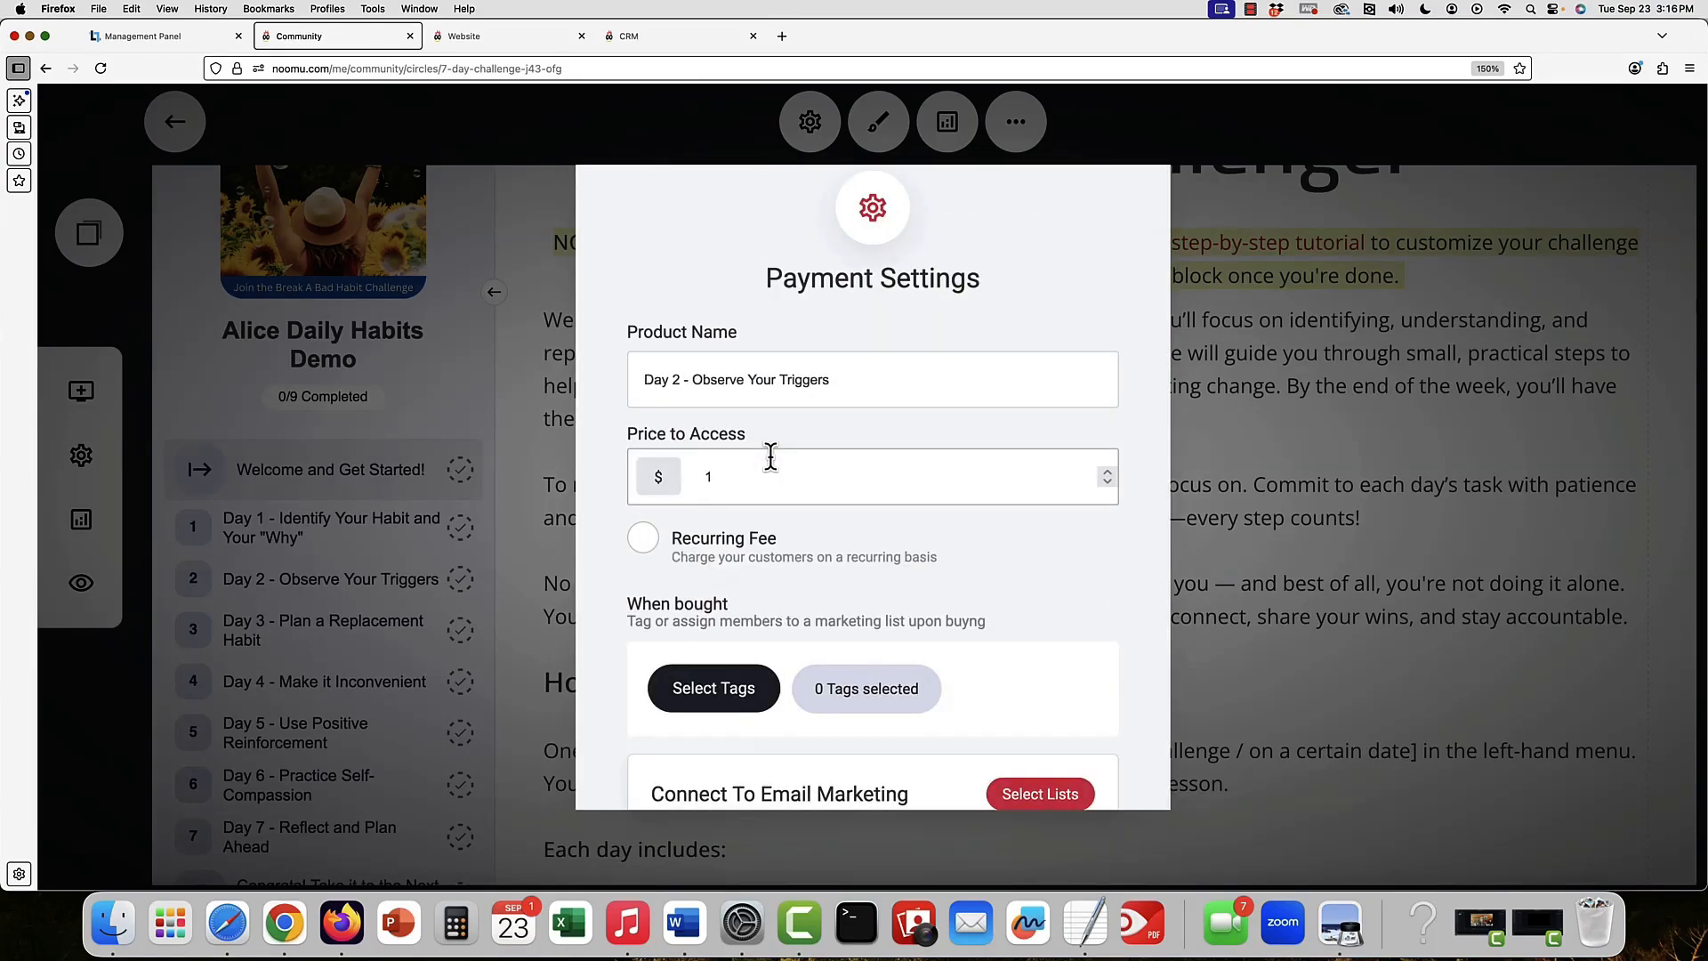
scroll(770, 456, down, 2)
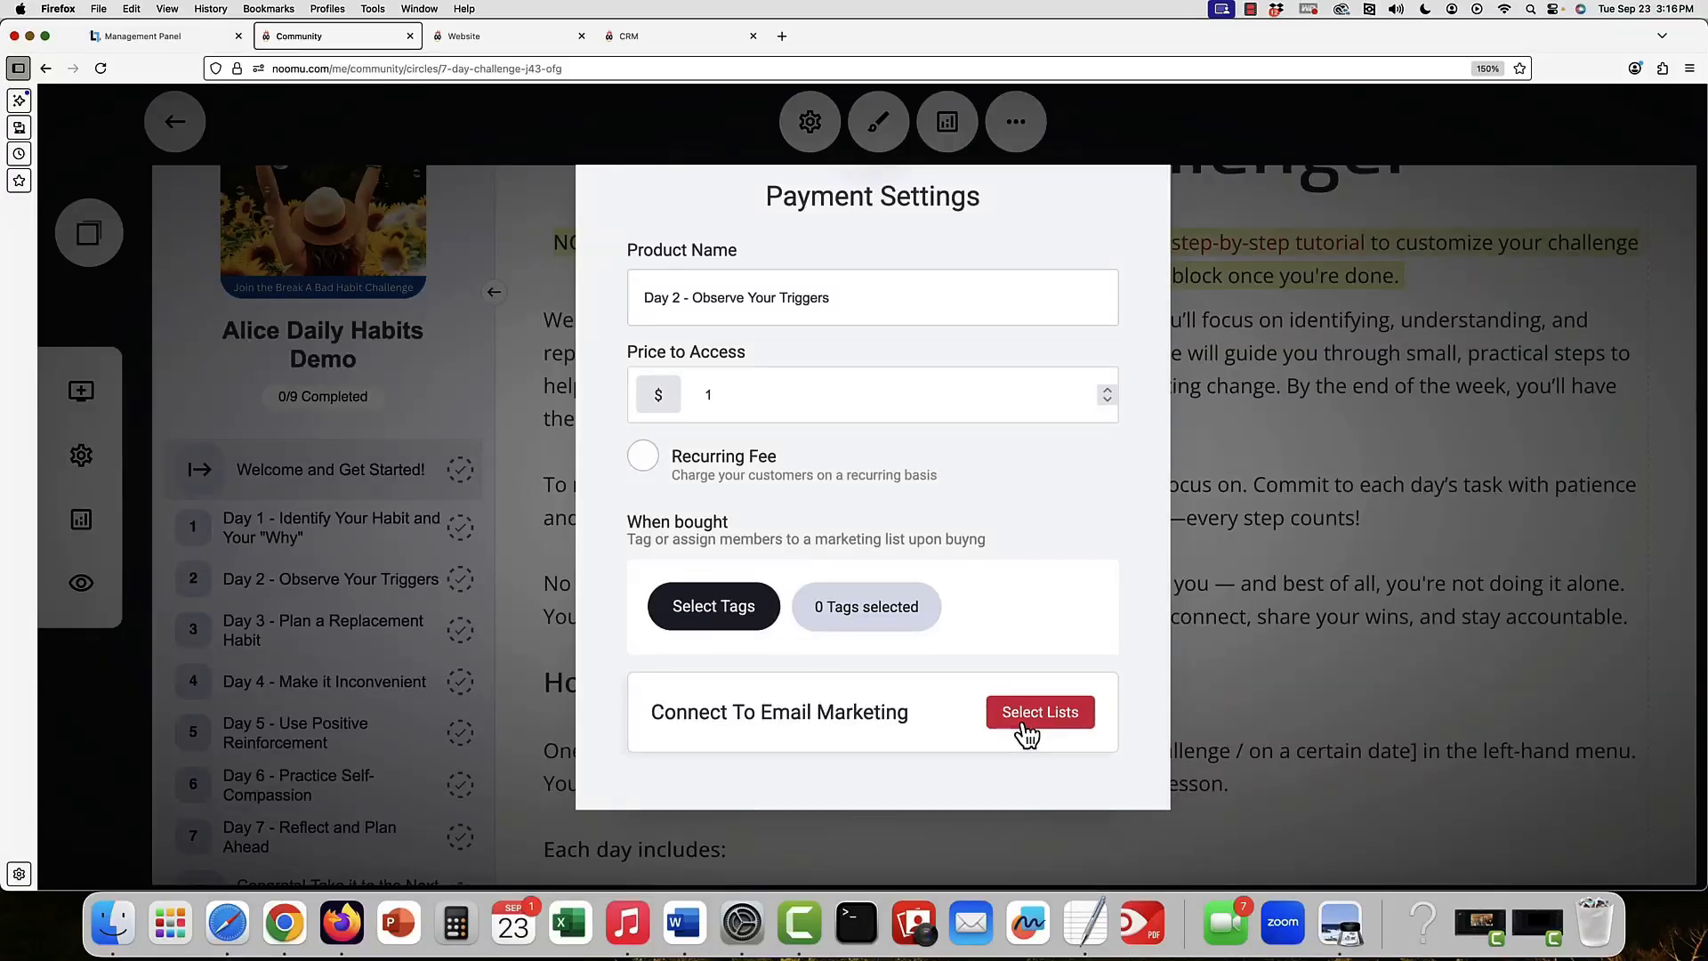
click(1258, 552)
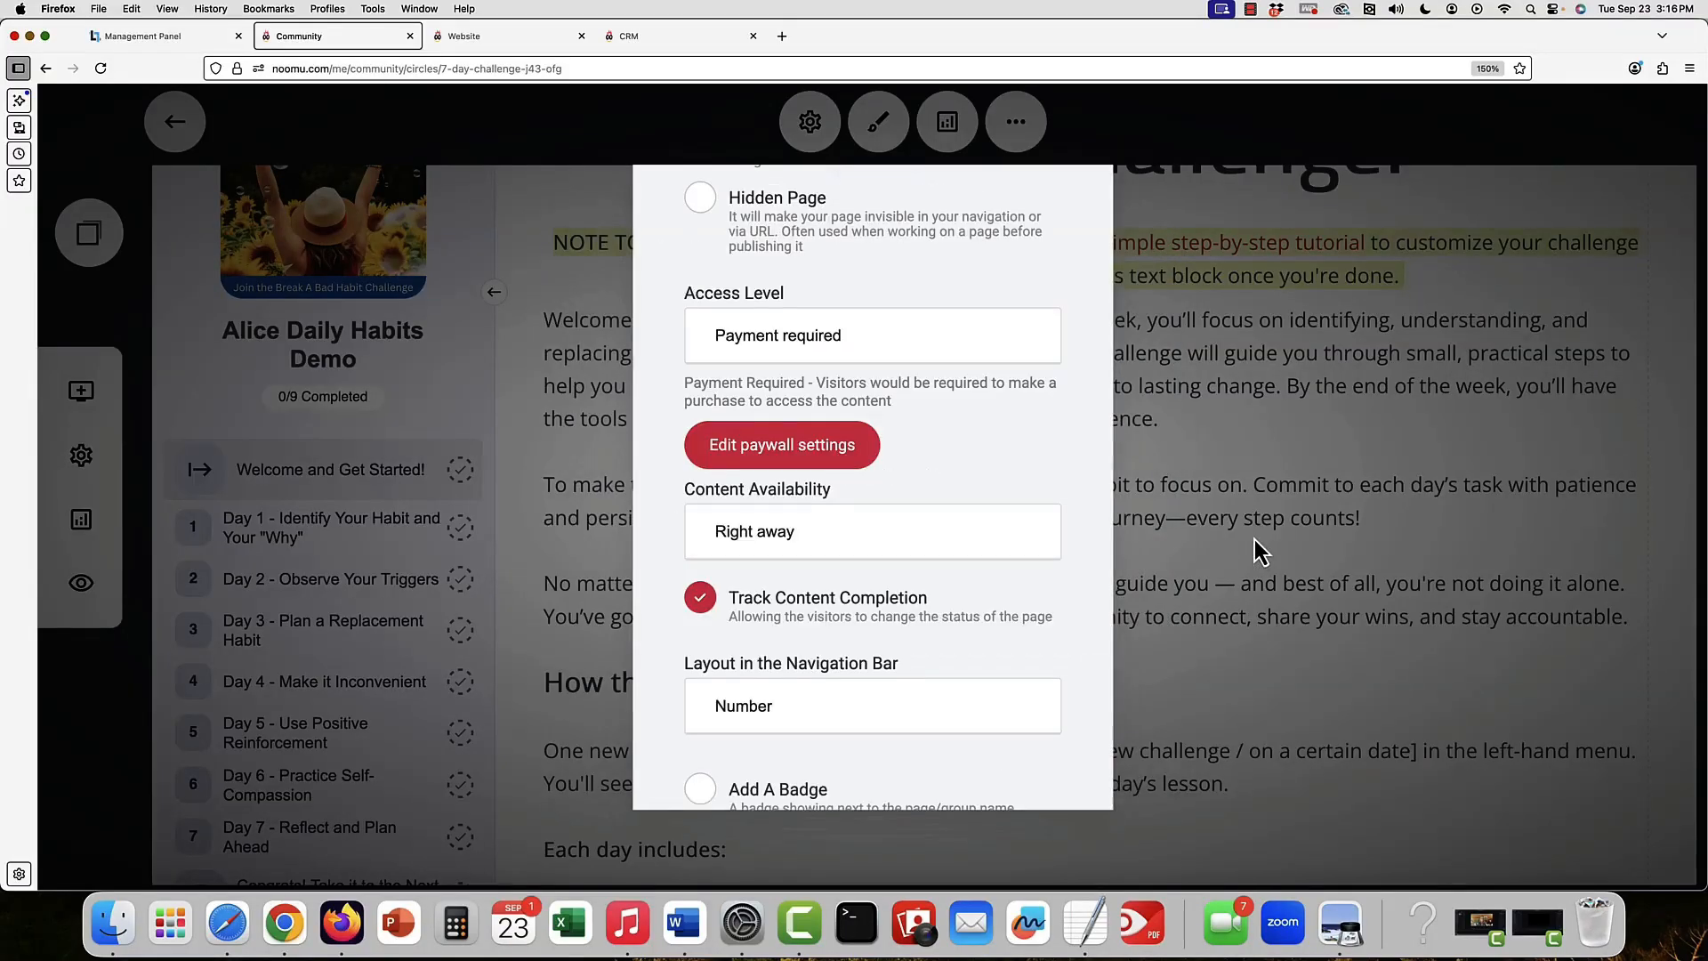
click(1258, 551)
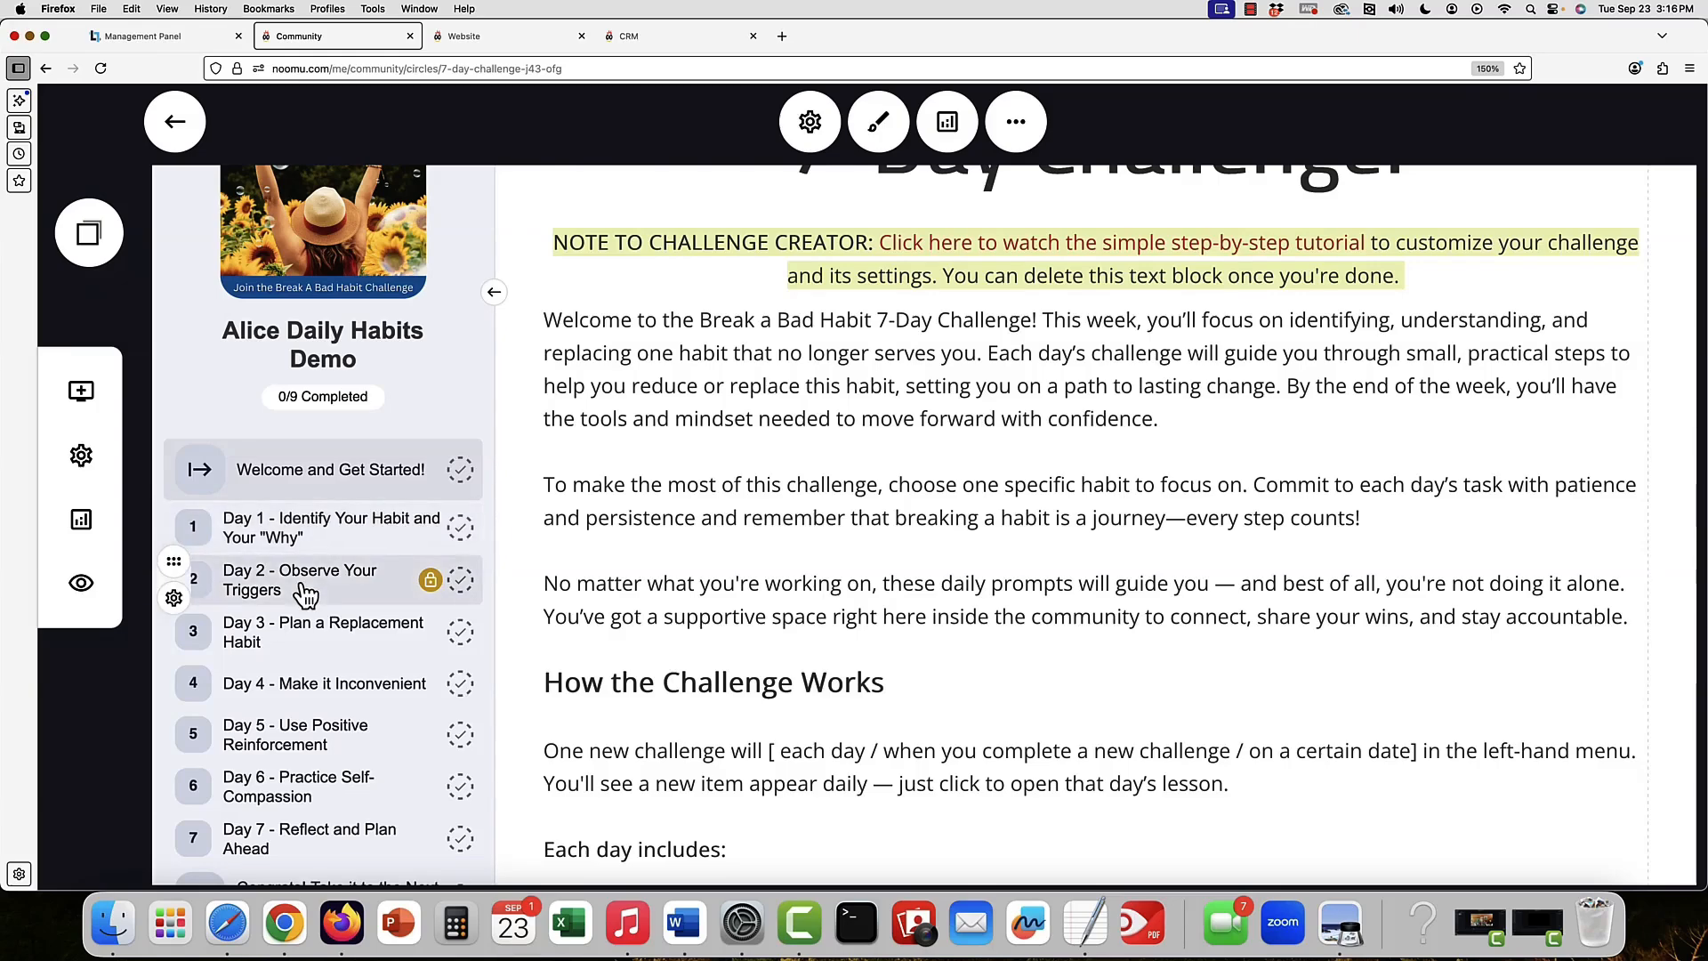
- Preview the challenge in a new browser tab and look through the full welcome page
mouse_move(679, 563)
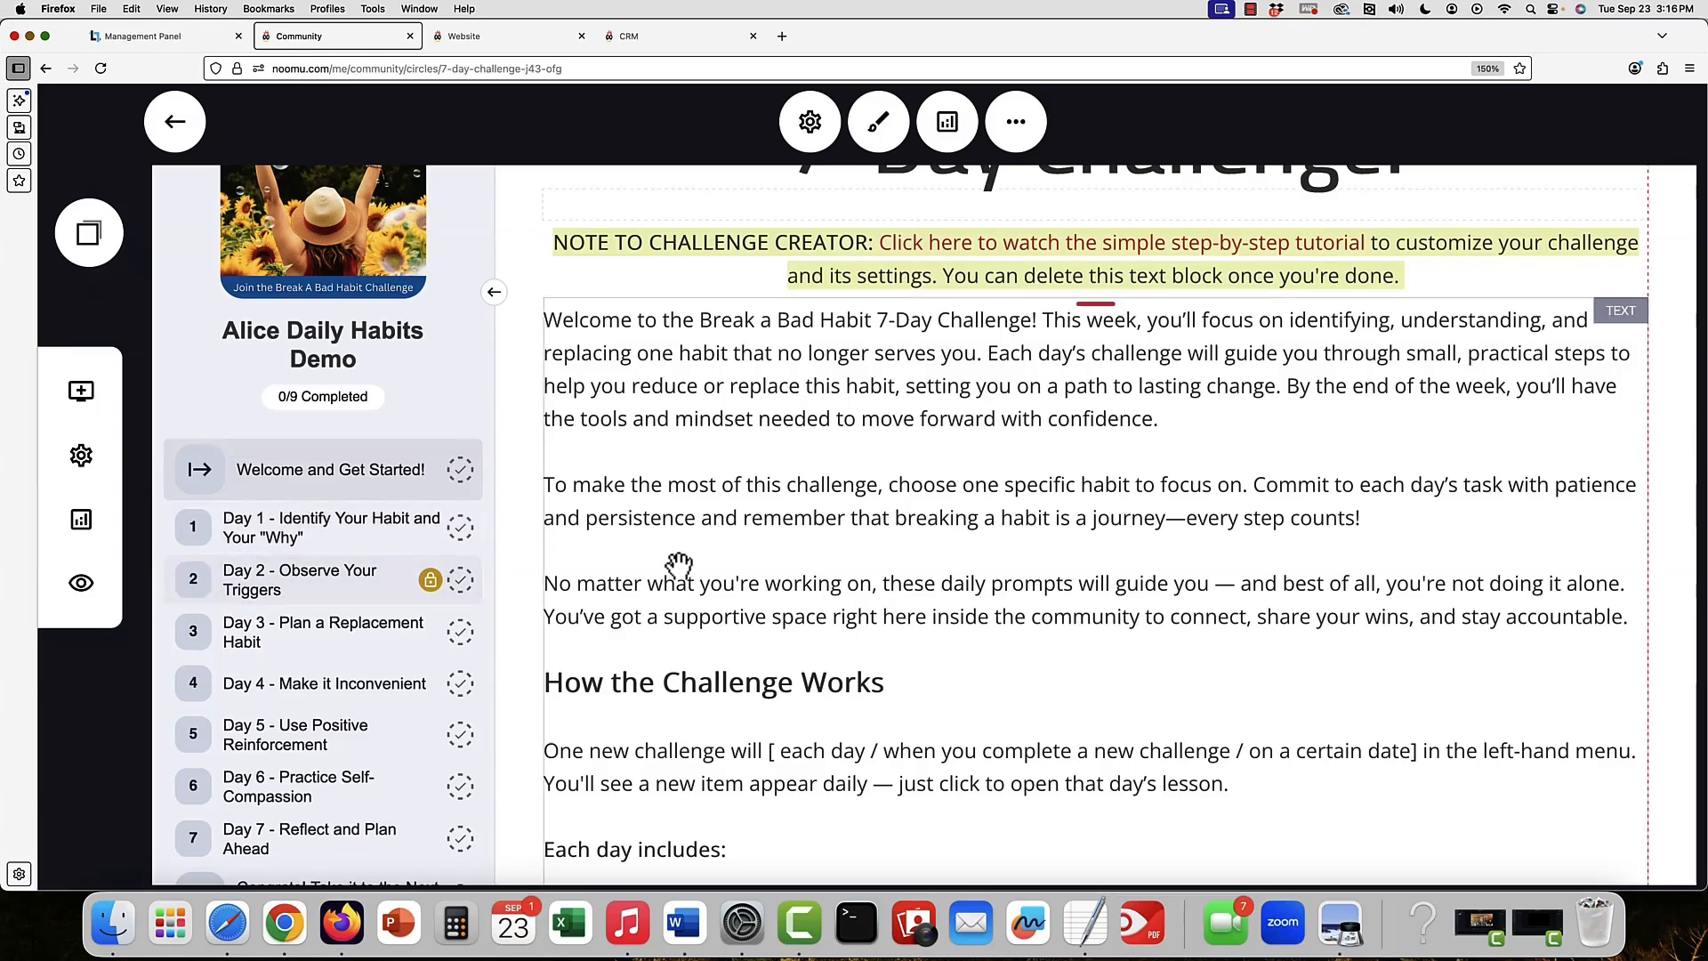
click(81, 582)
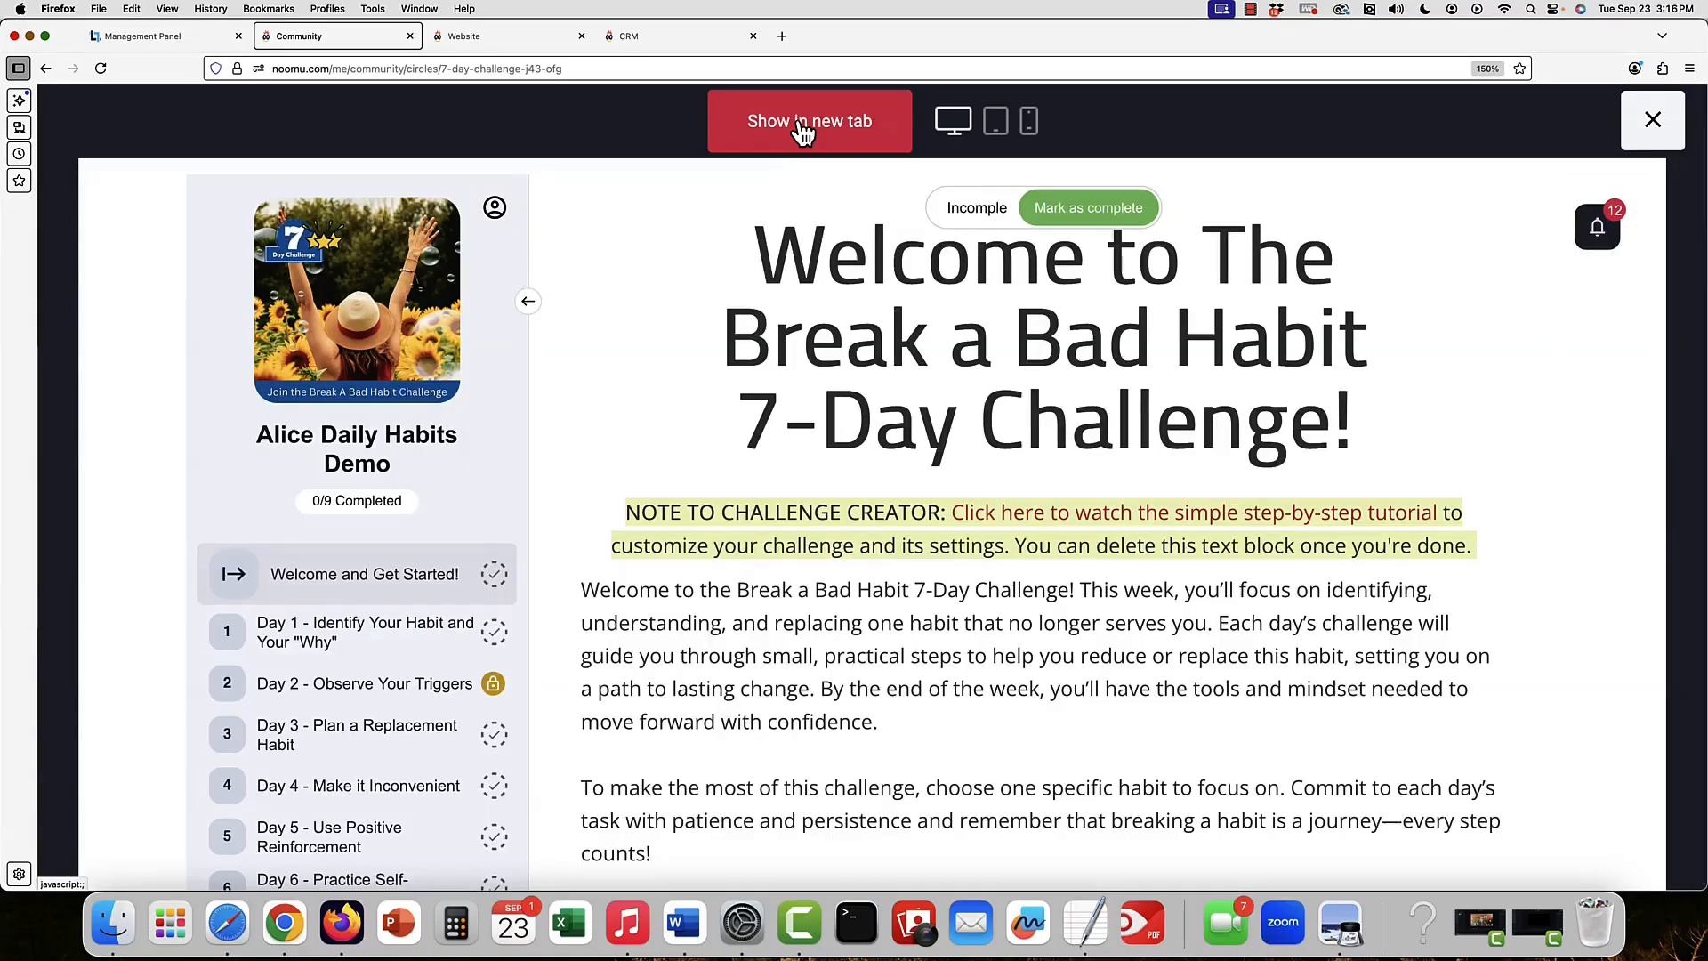
click(800, 123)
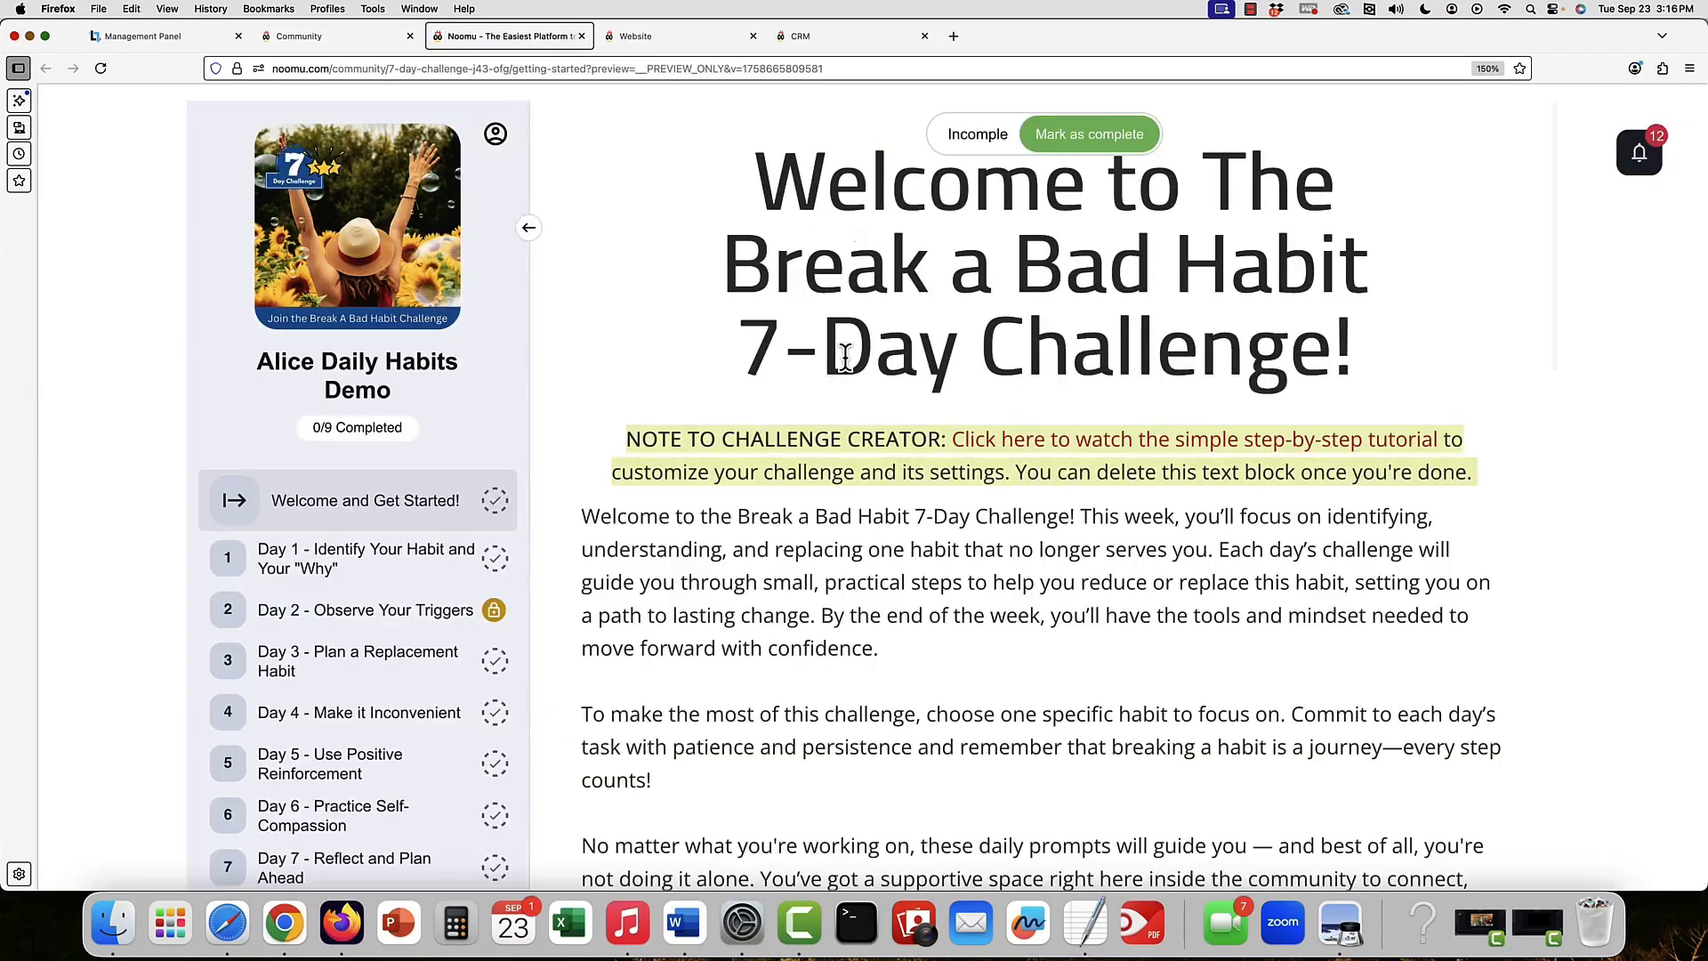
scroll(845, 358, down, 2)
scroll(845, 369, up, 2)
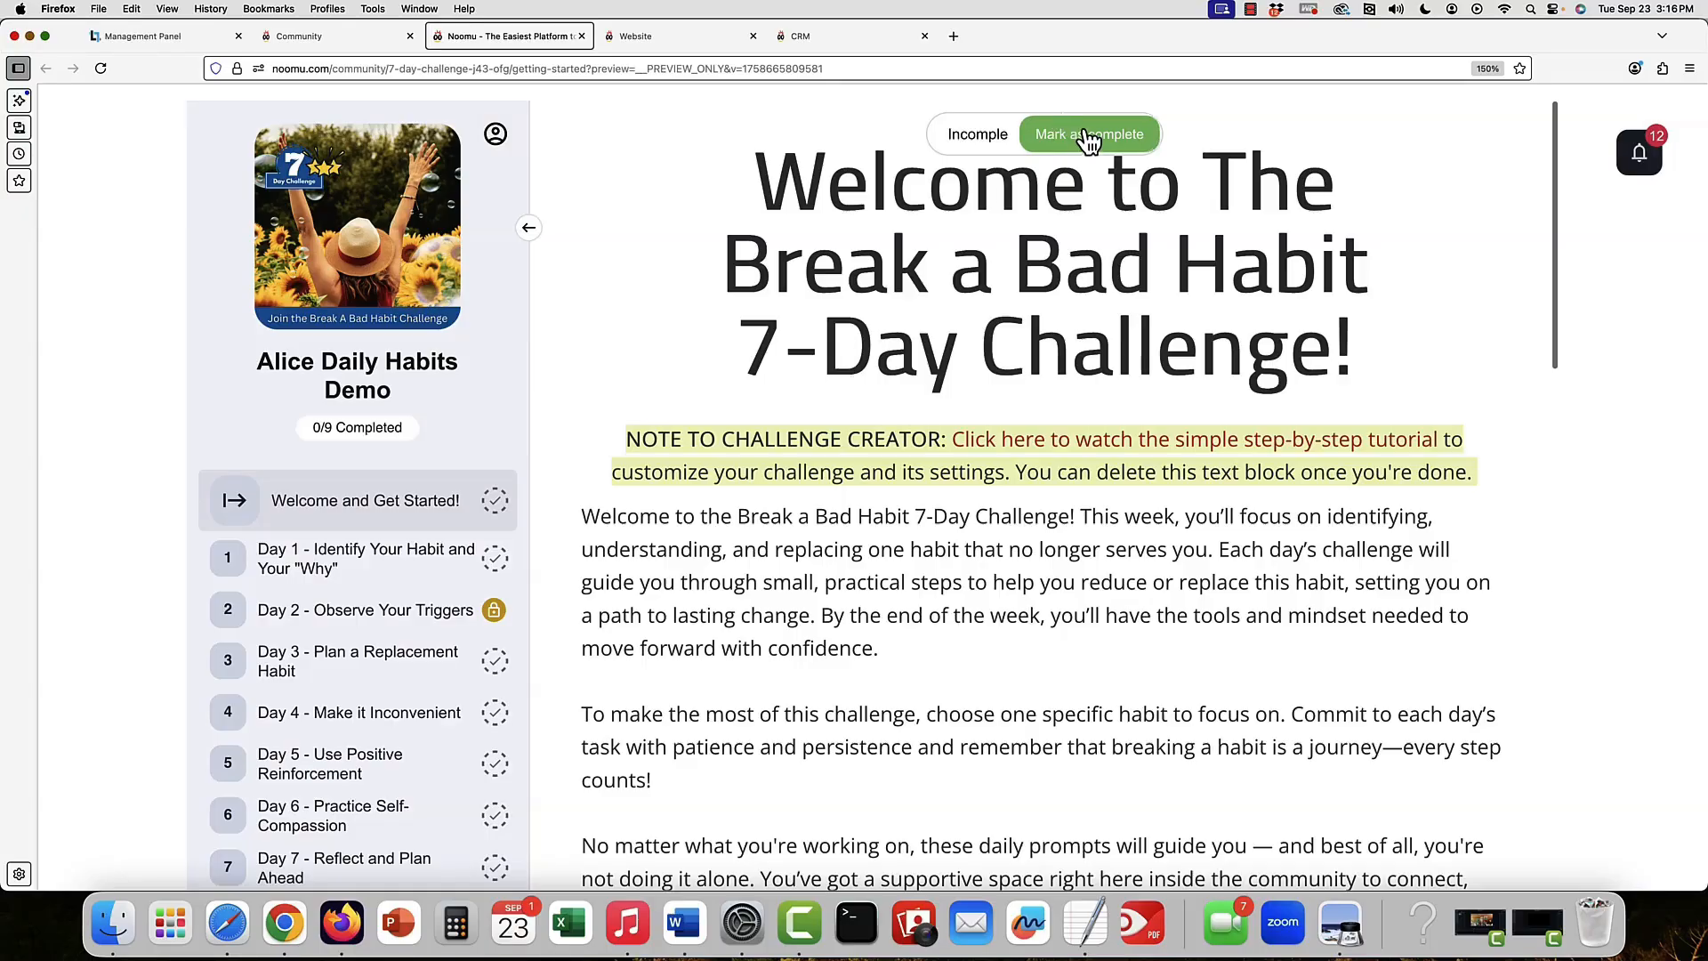
scroll(1105, 599, down, 10)
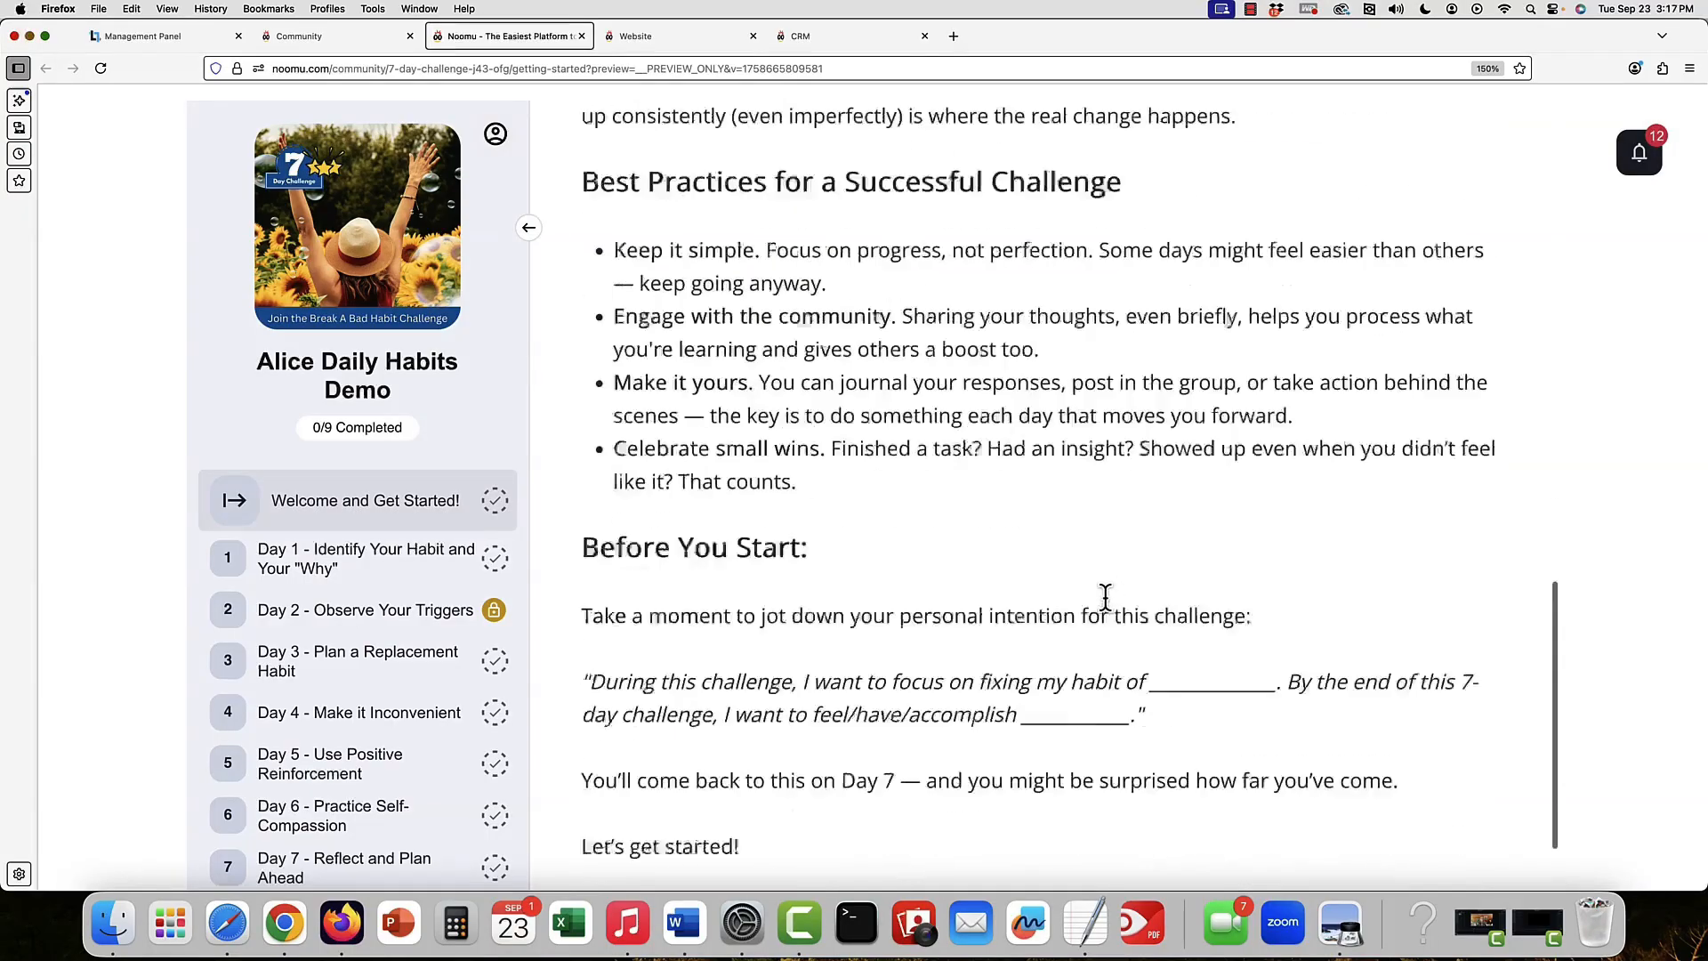
scroll(1106, 598, up, 10)
- Test access to the Day 1 page before and after marking the Welcome and Get Started! page as complete
click(394, 576)
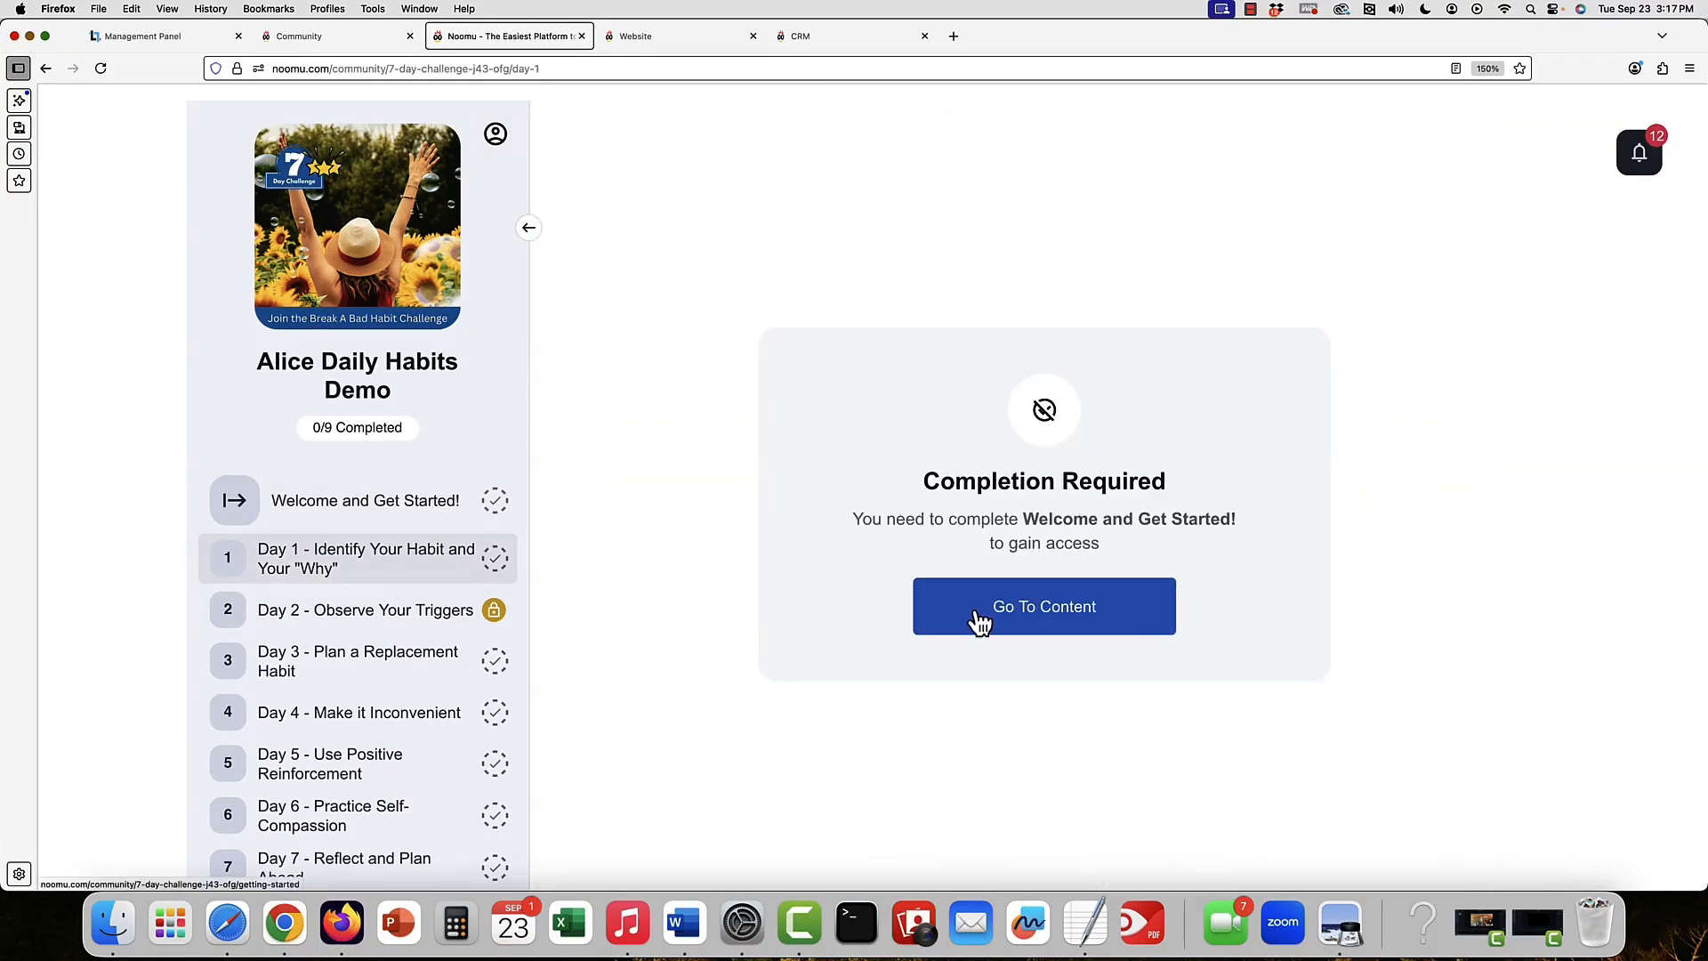
click(350, 525)
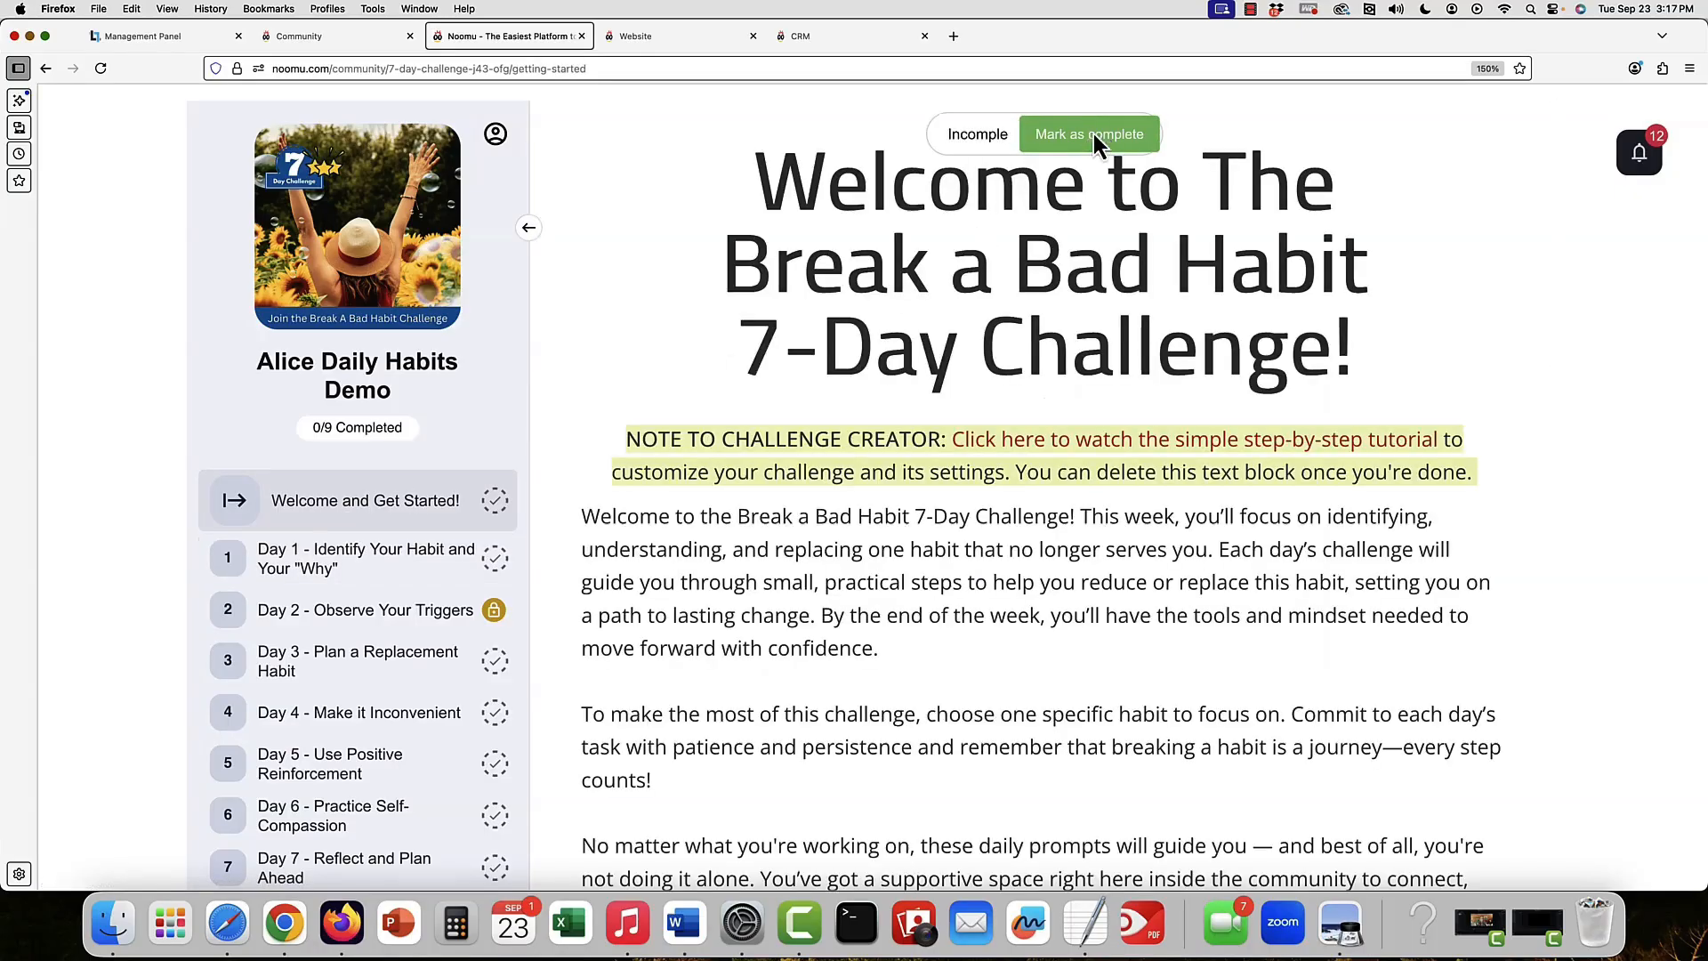
click(1092, 133)
click(831, 530)
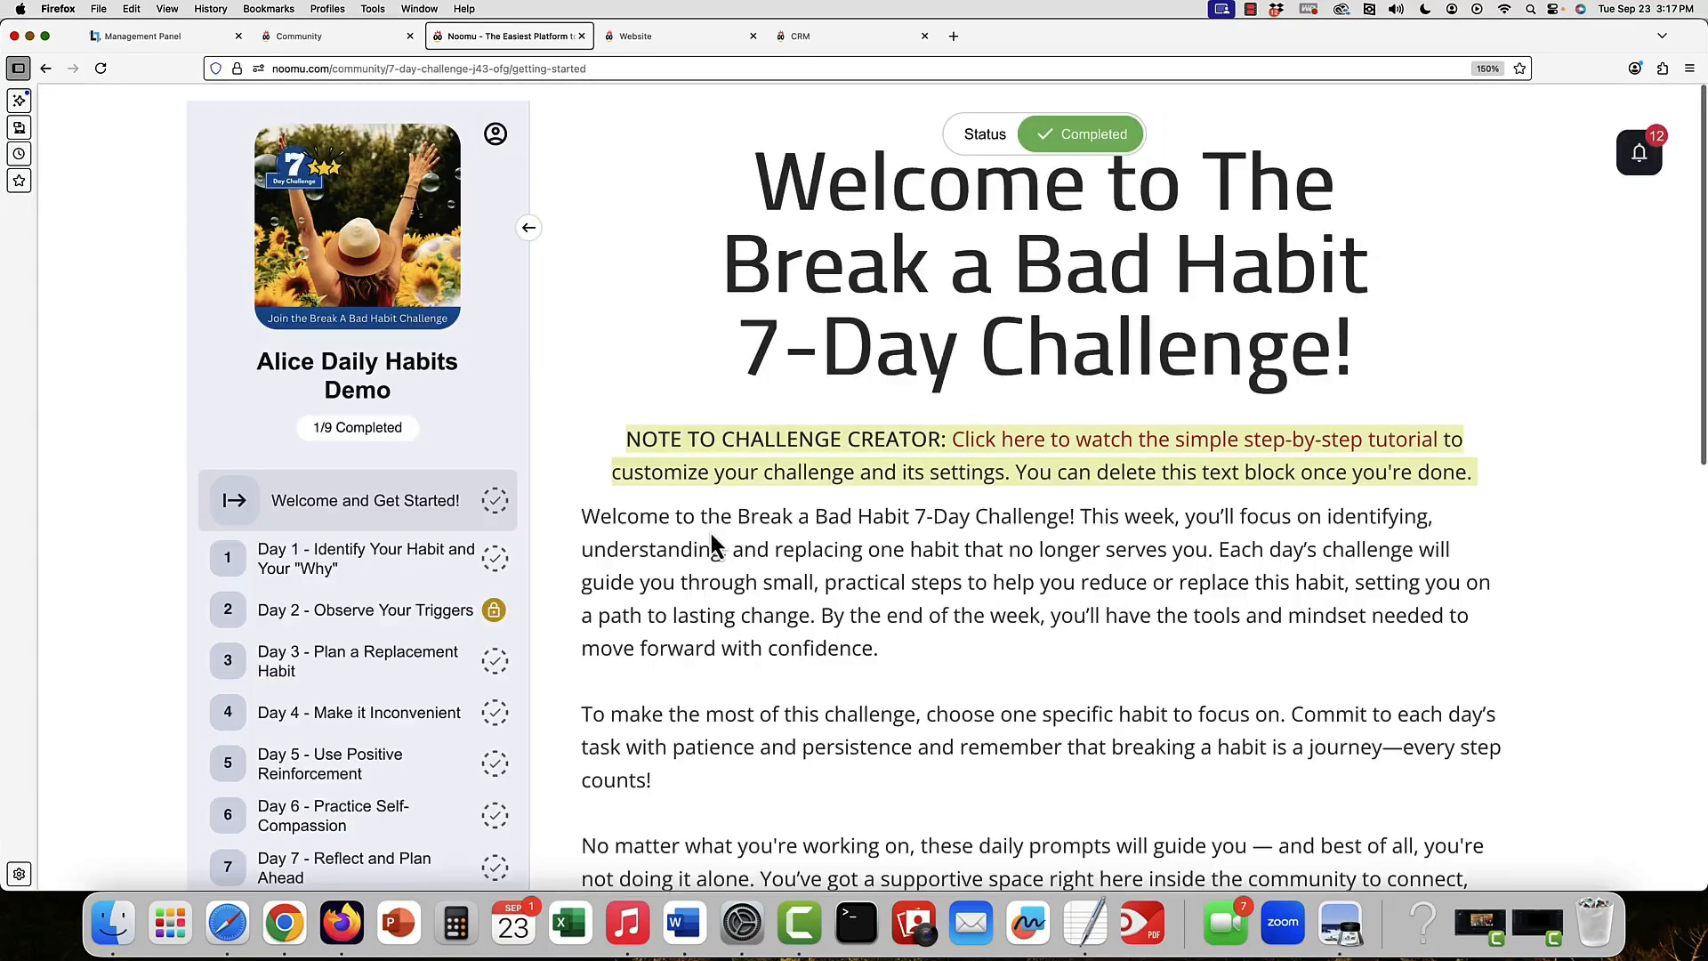
click(350, 578)
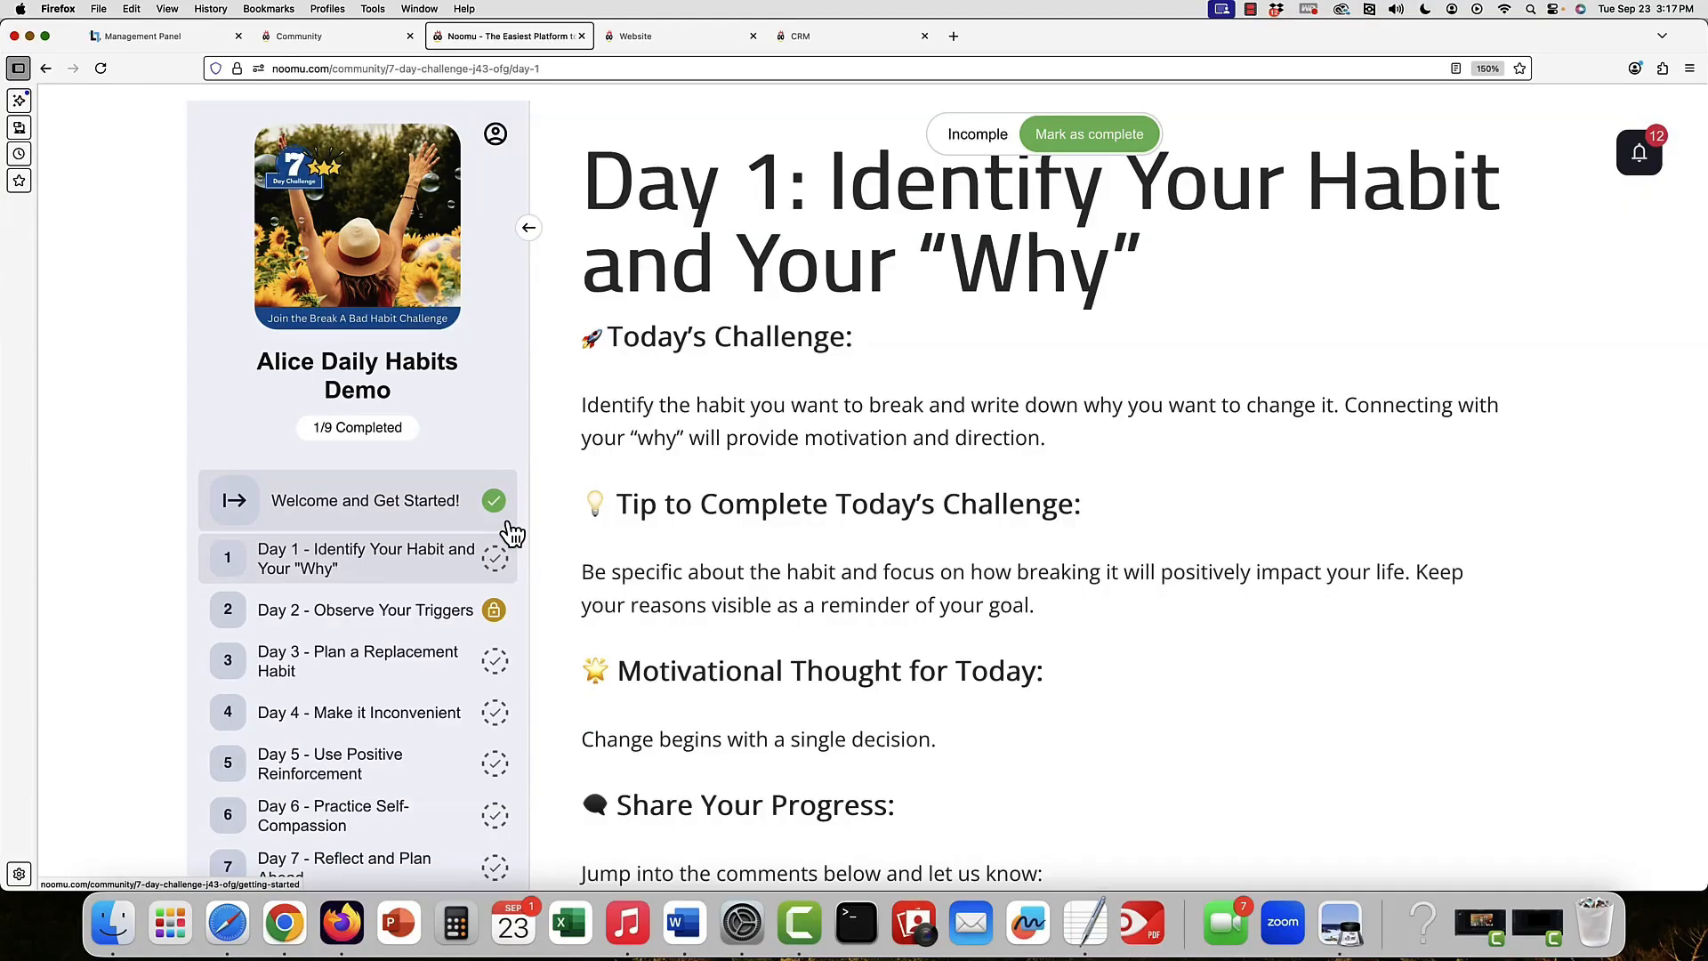
scroll(488, 655, down, 2)
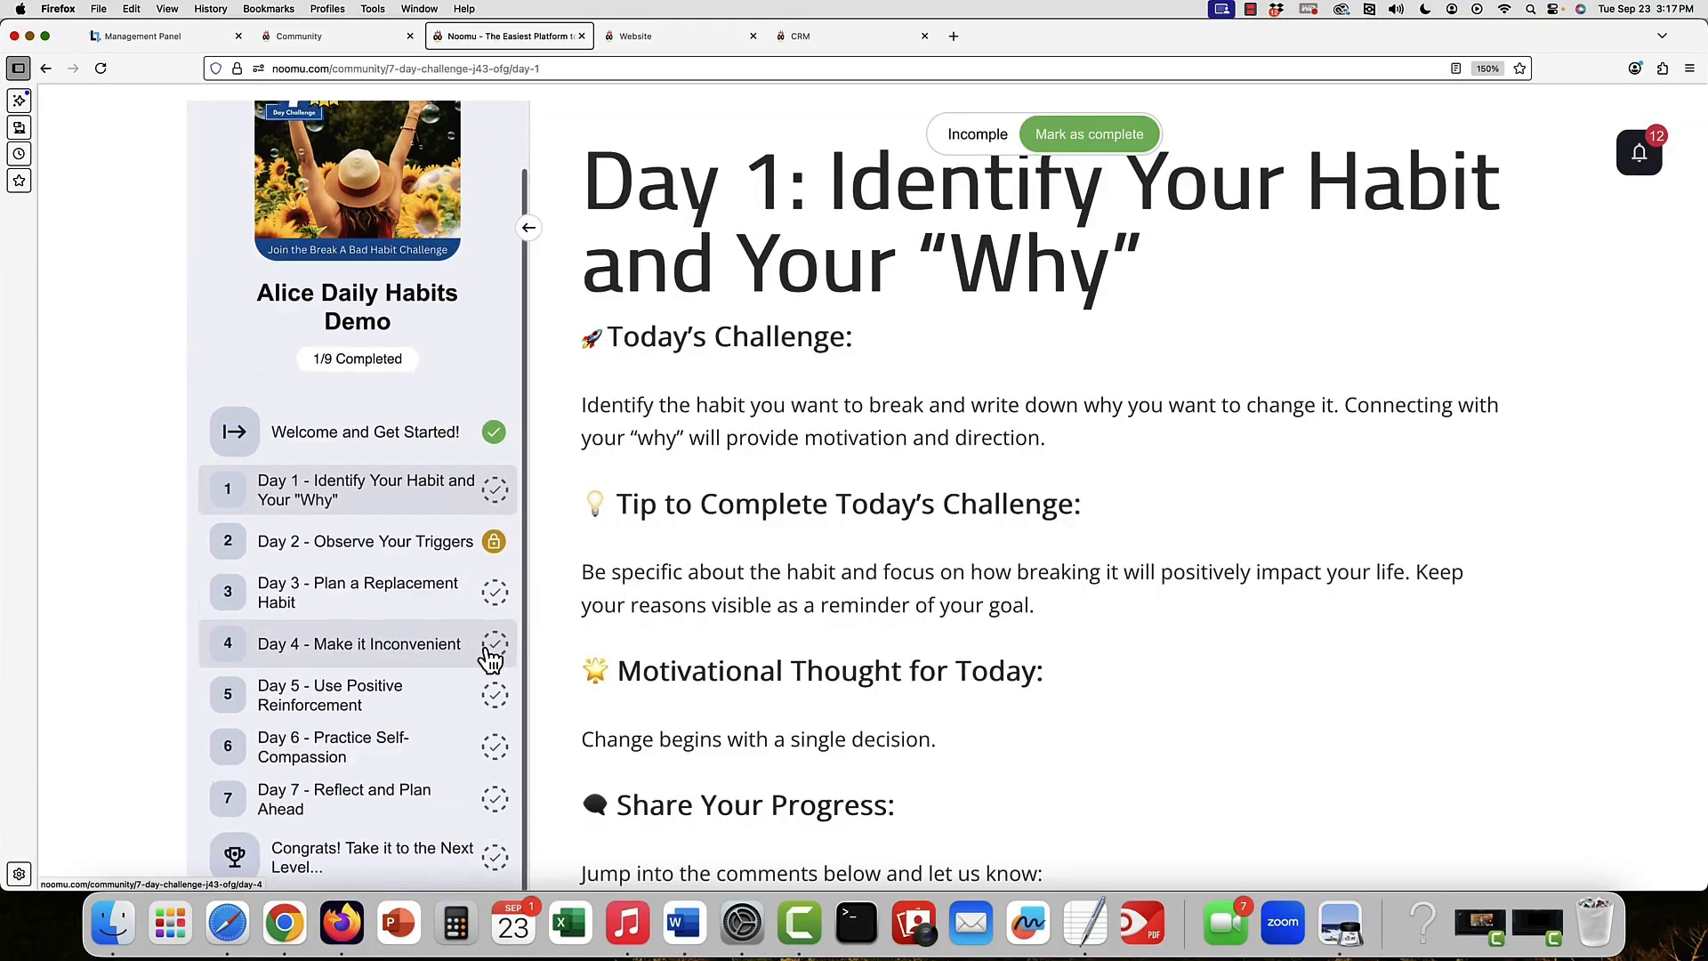
- Mark the Day 1 - Identify Your Habit and Your "Why" page as complete in the preview
scroll(492, 661, up, 2)
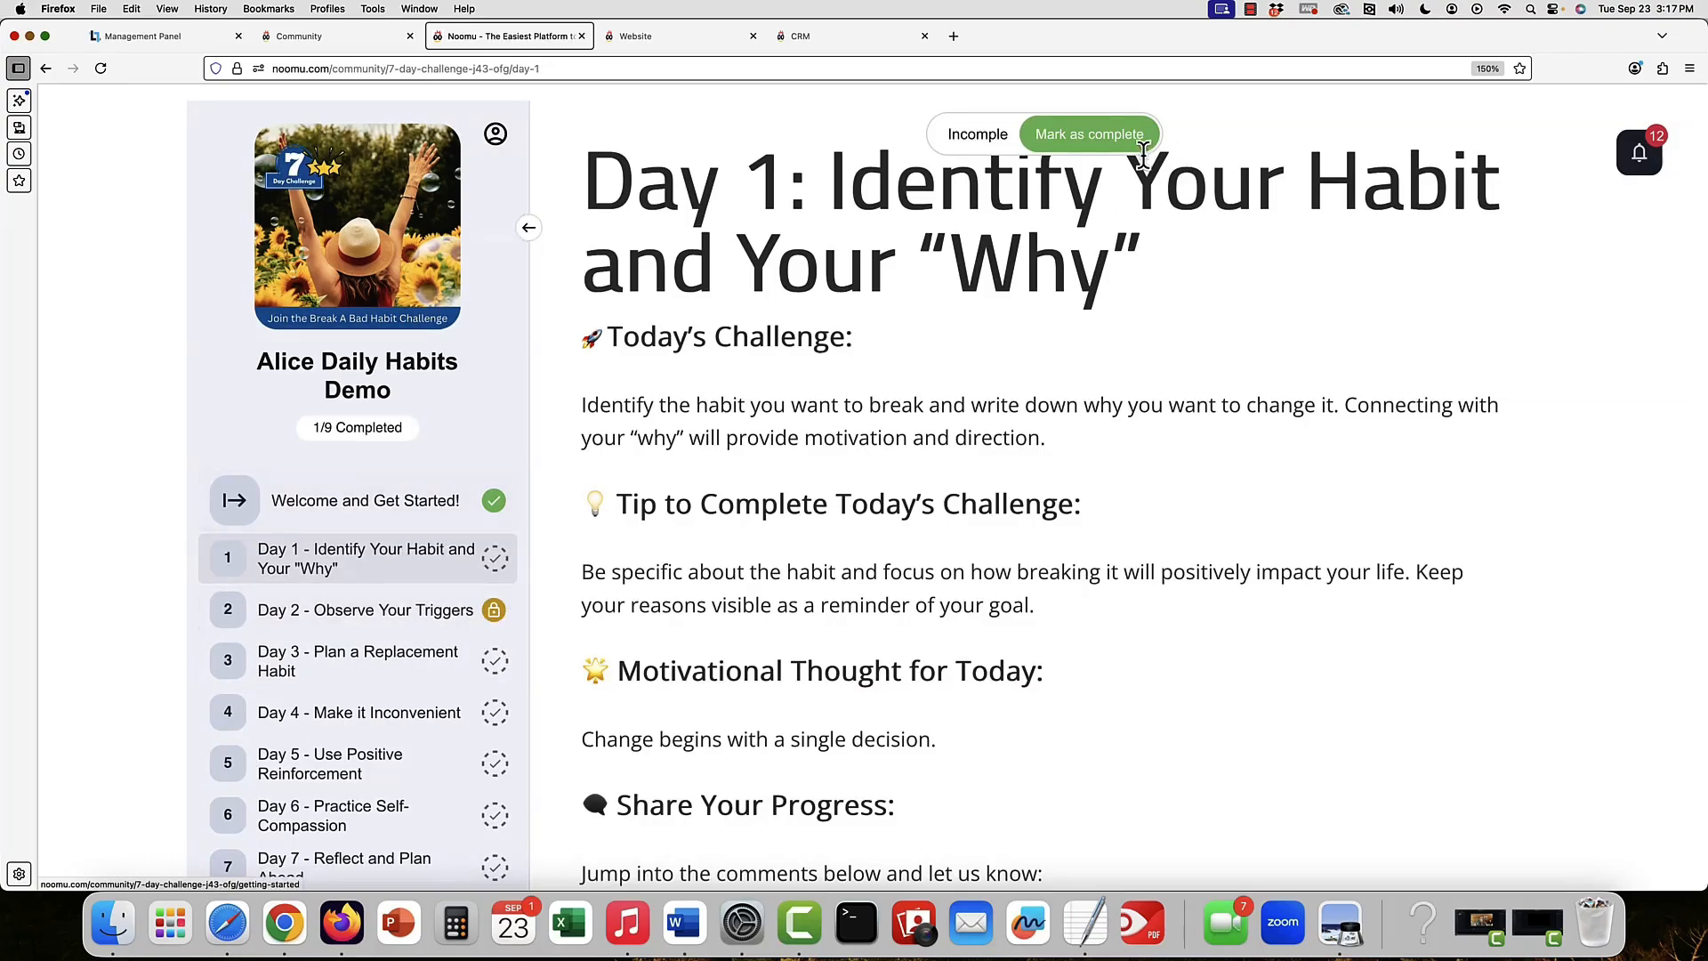
click(1112, 153)
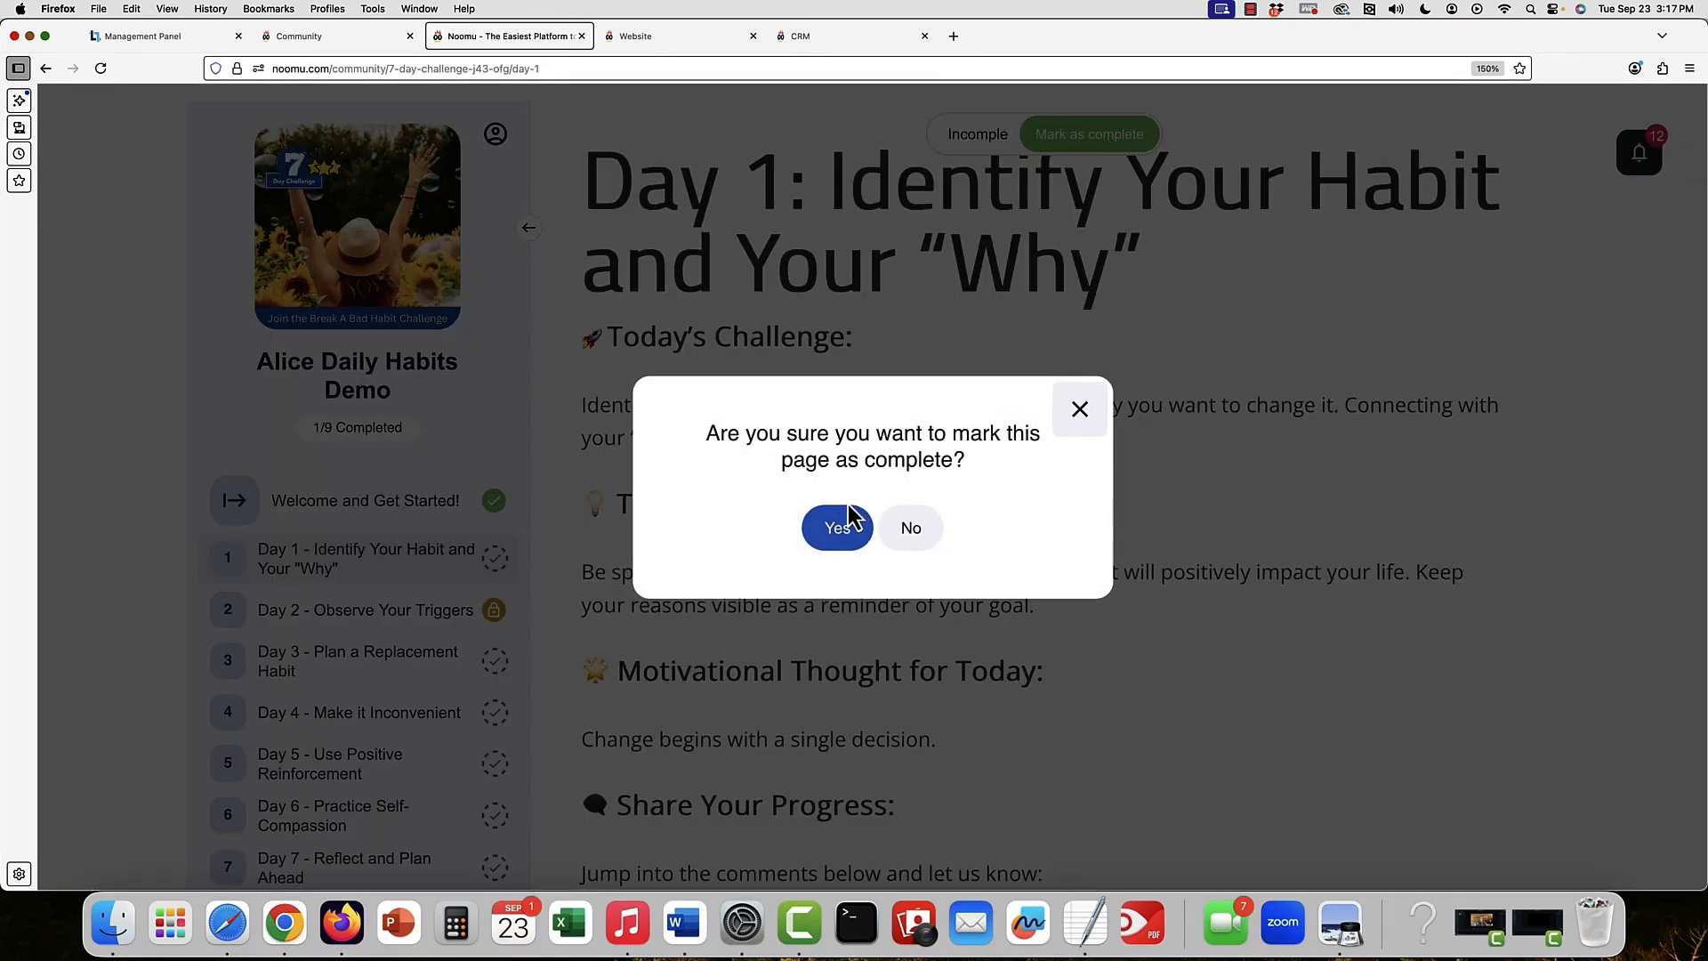
click(832, 525)
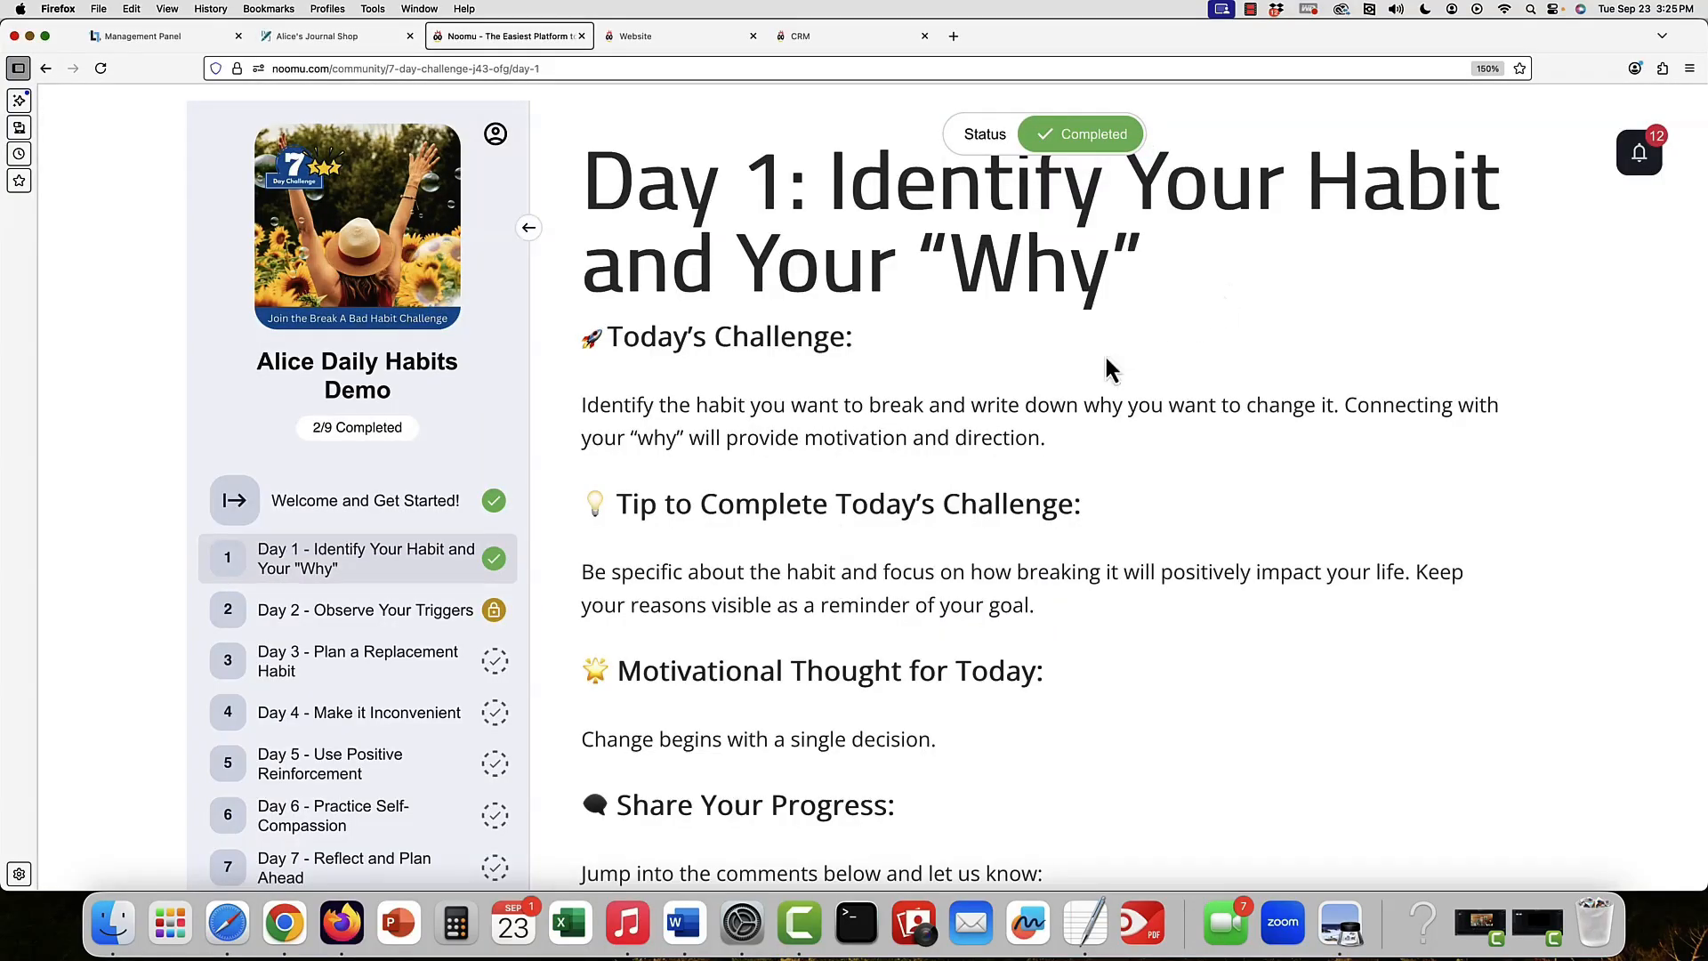
- Test access to the Day 2 - Observe Your Triggers page, view its paid access checkout form, and close the form
click(358, 623)
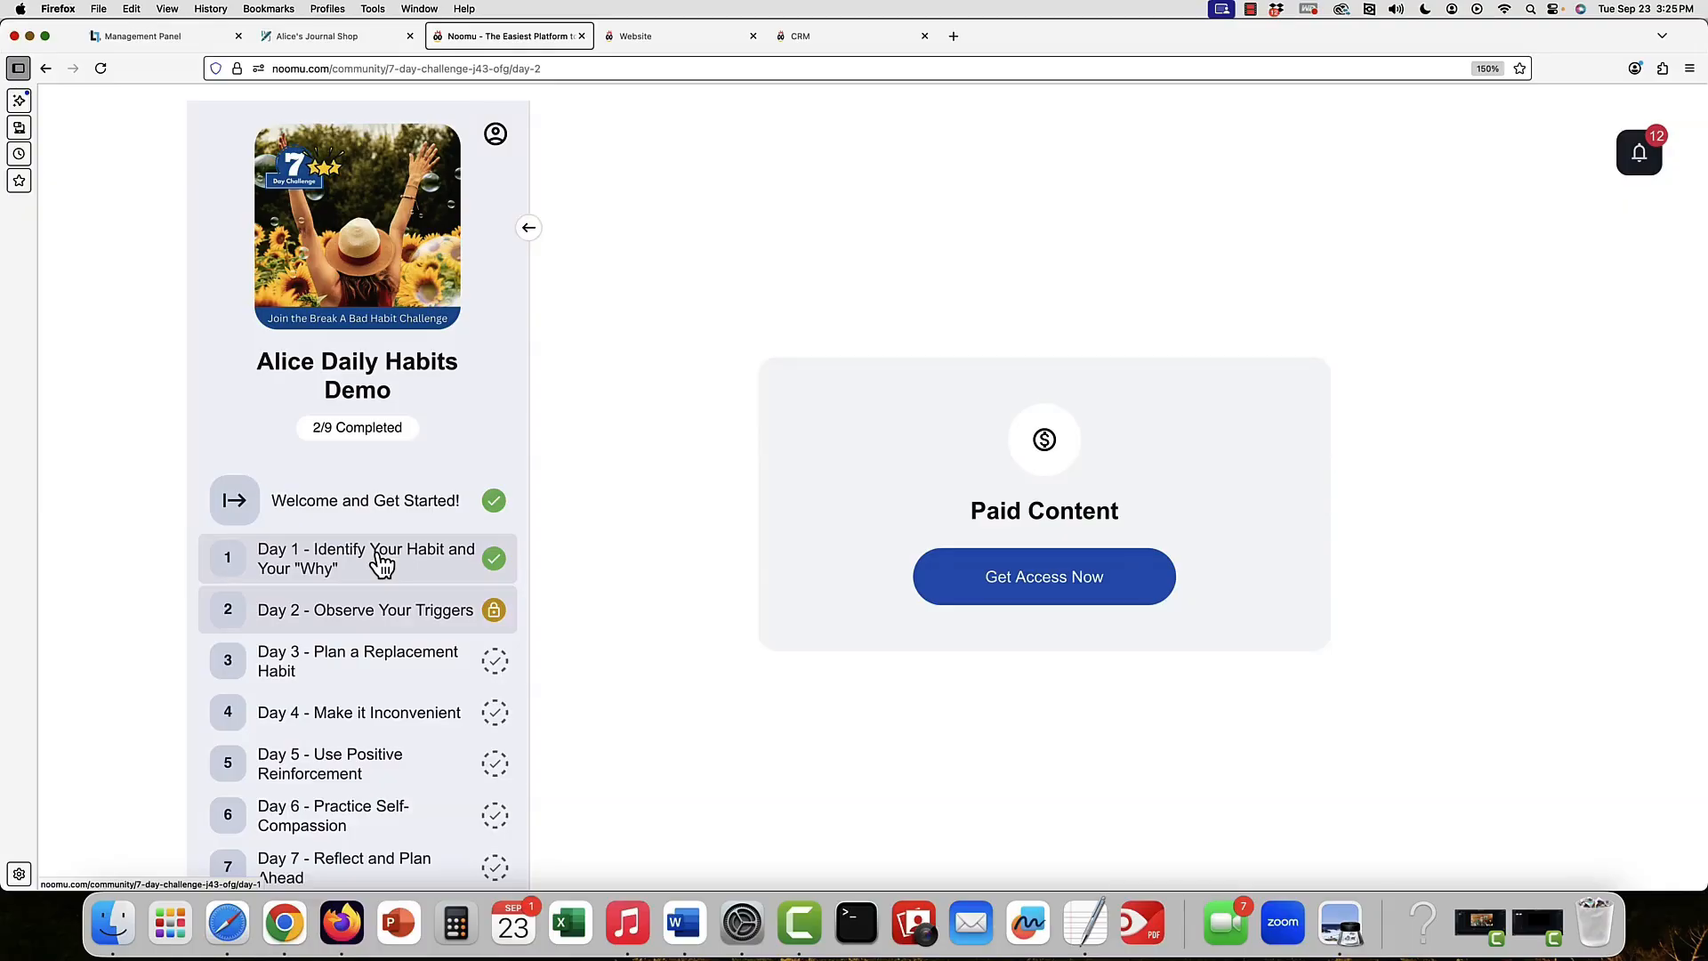
click(970, 592)
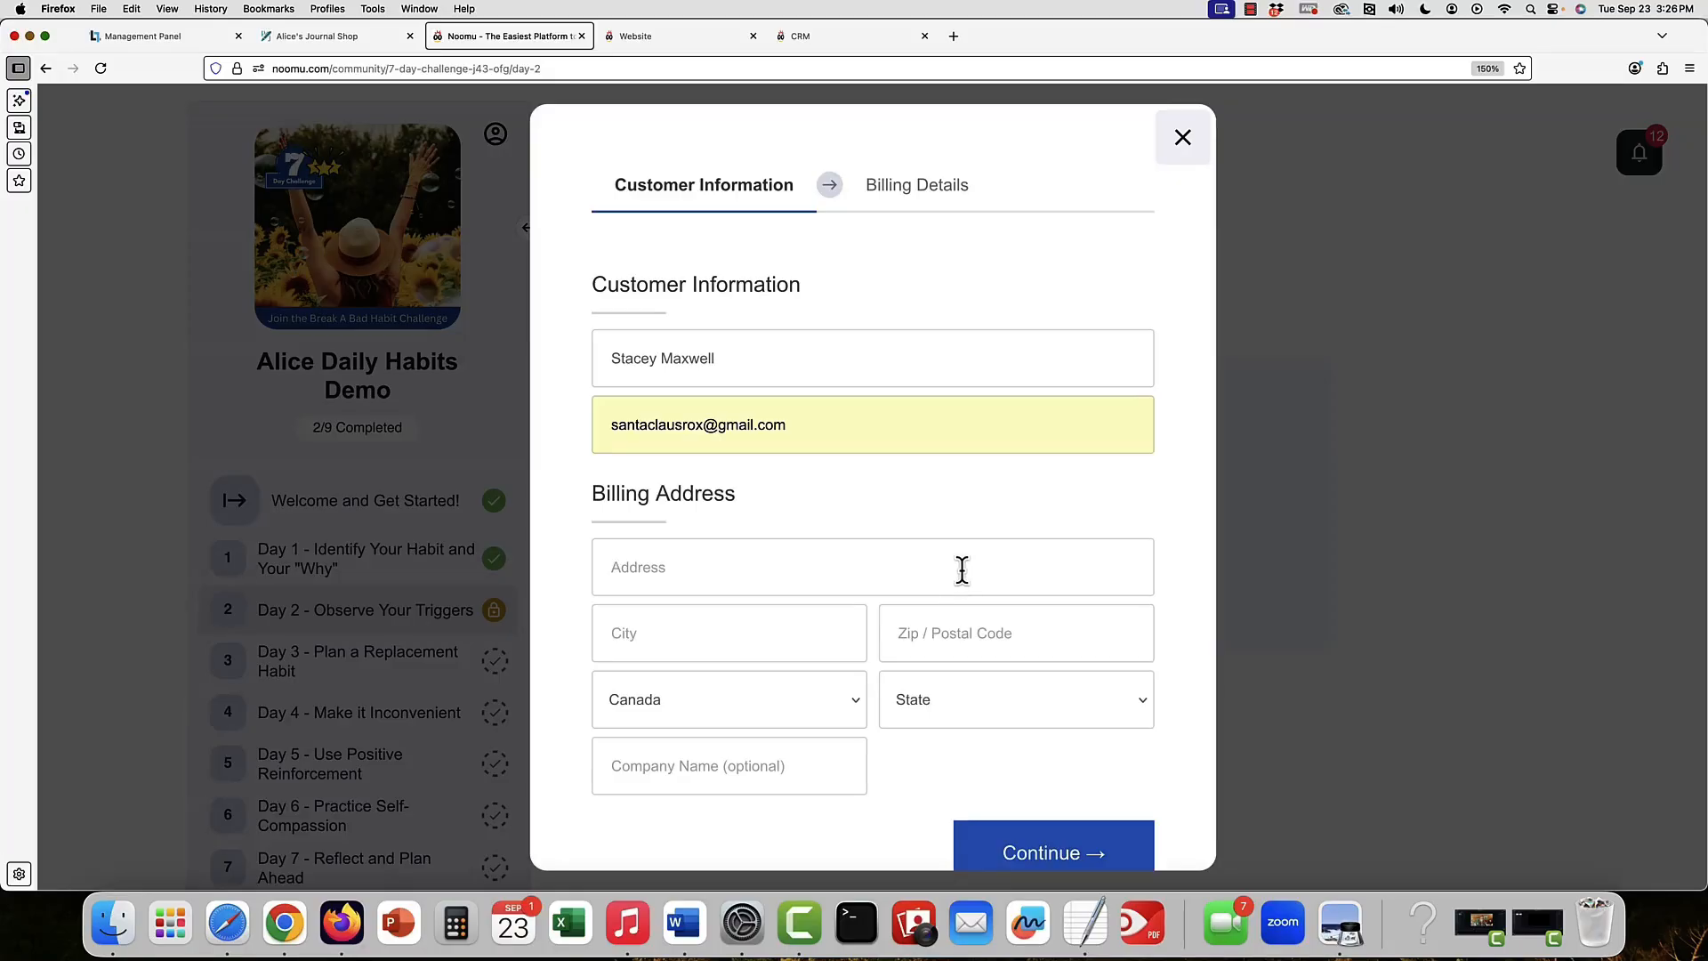
click(1186, 139)
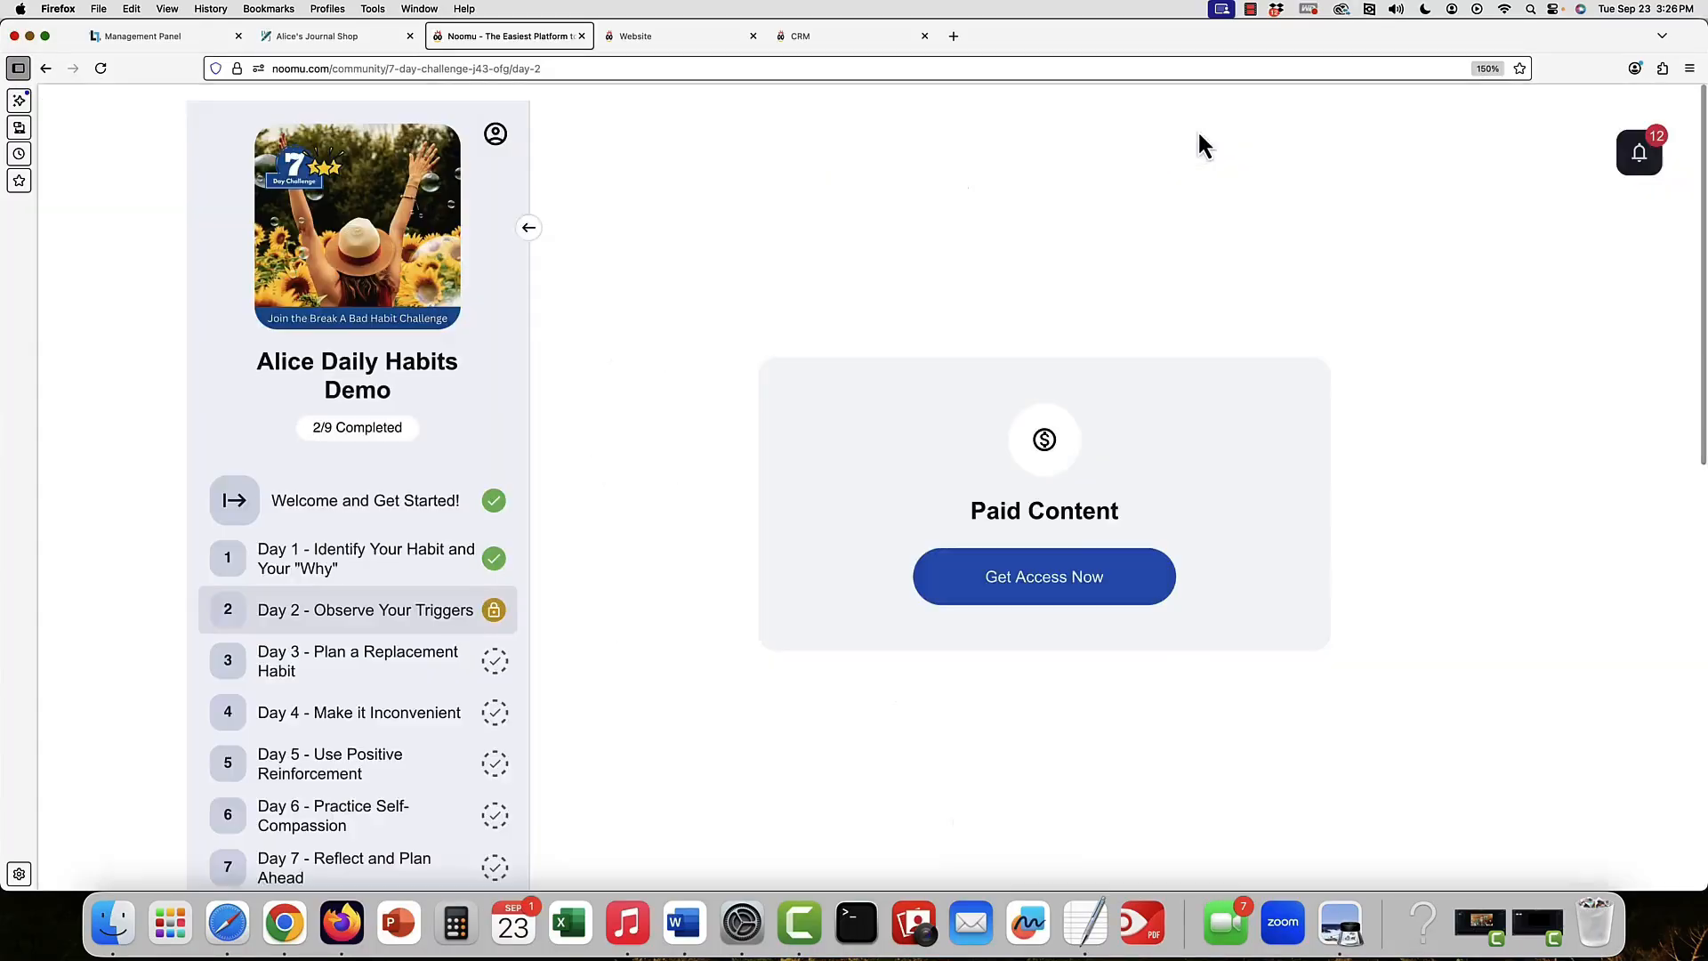
- Return to the challenge editor and bring up the page options for Day 2 - Observe Your Triggers
click(338, 36)
scroll(830, 544, down, 3)
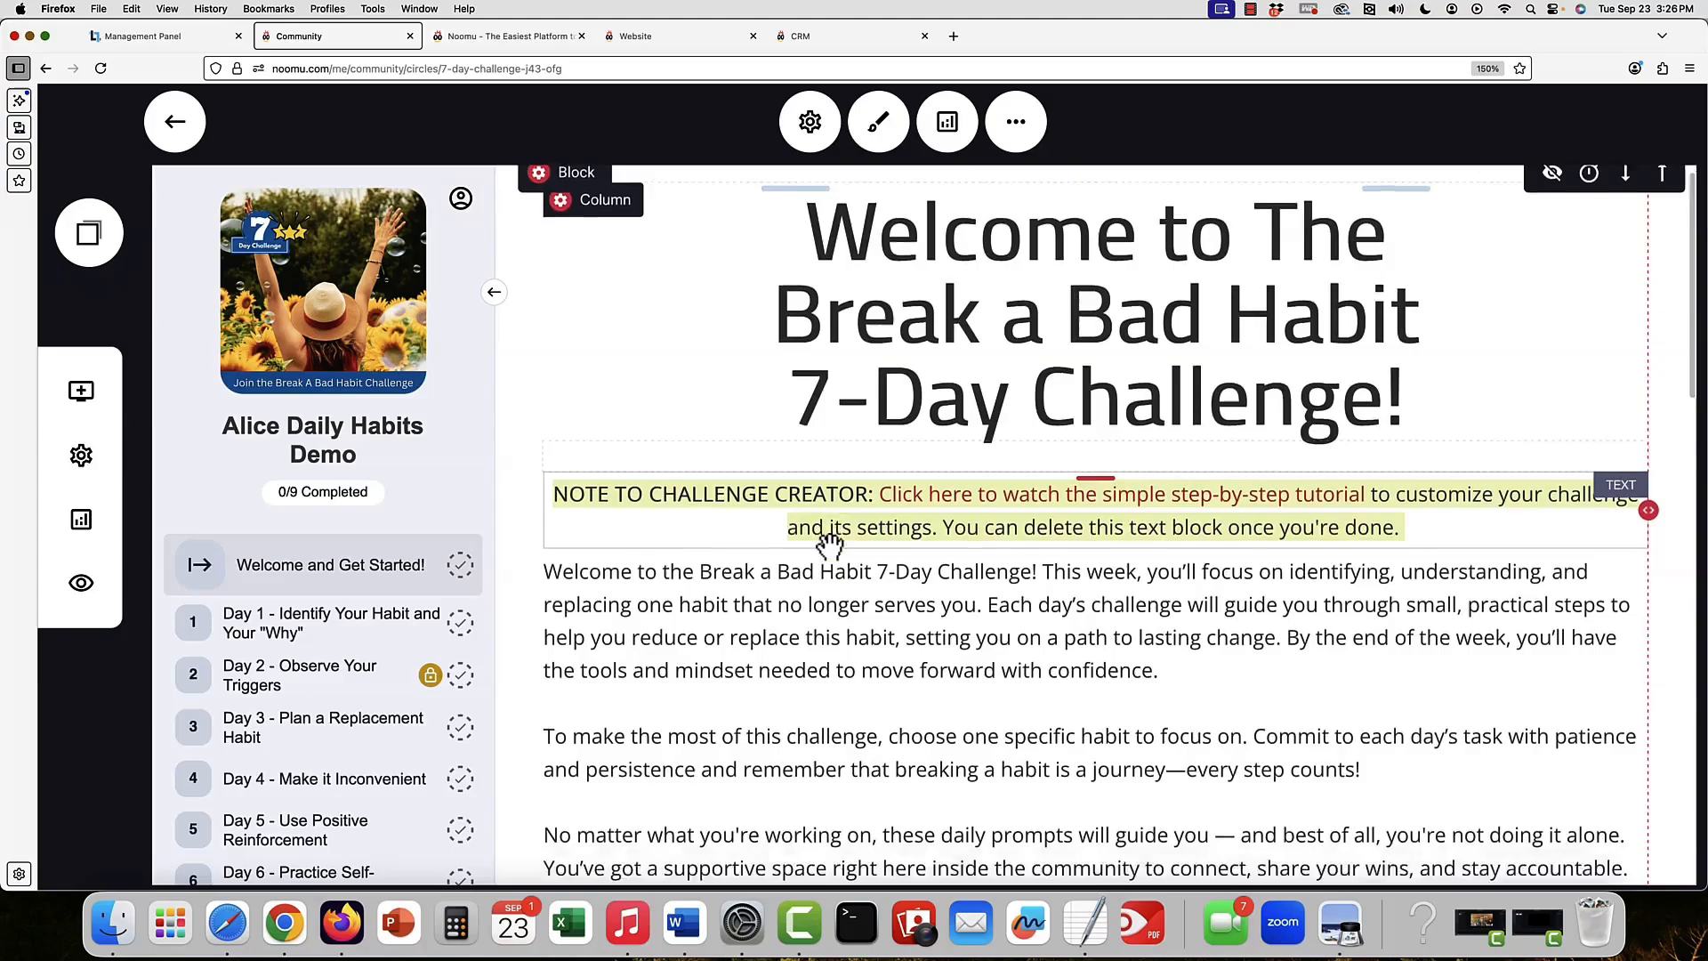
scroll(320, 694, down, 2)
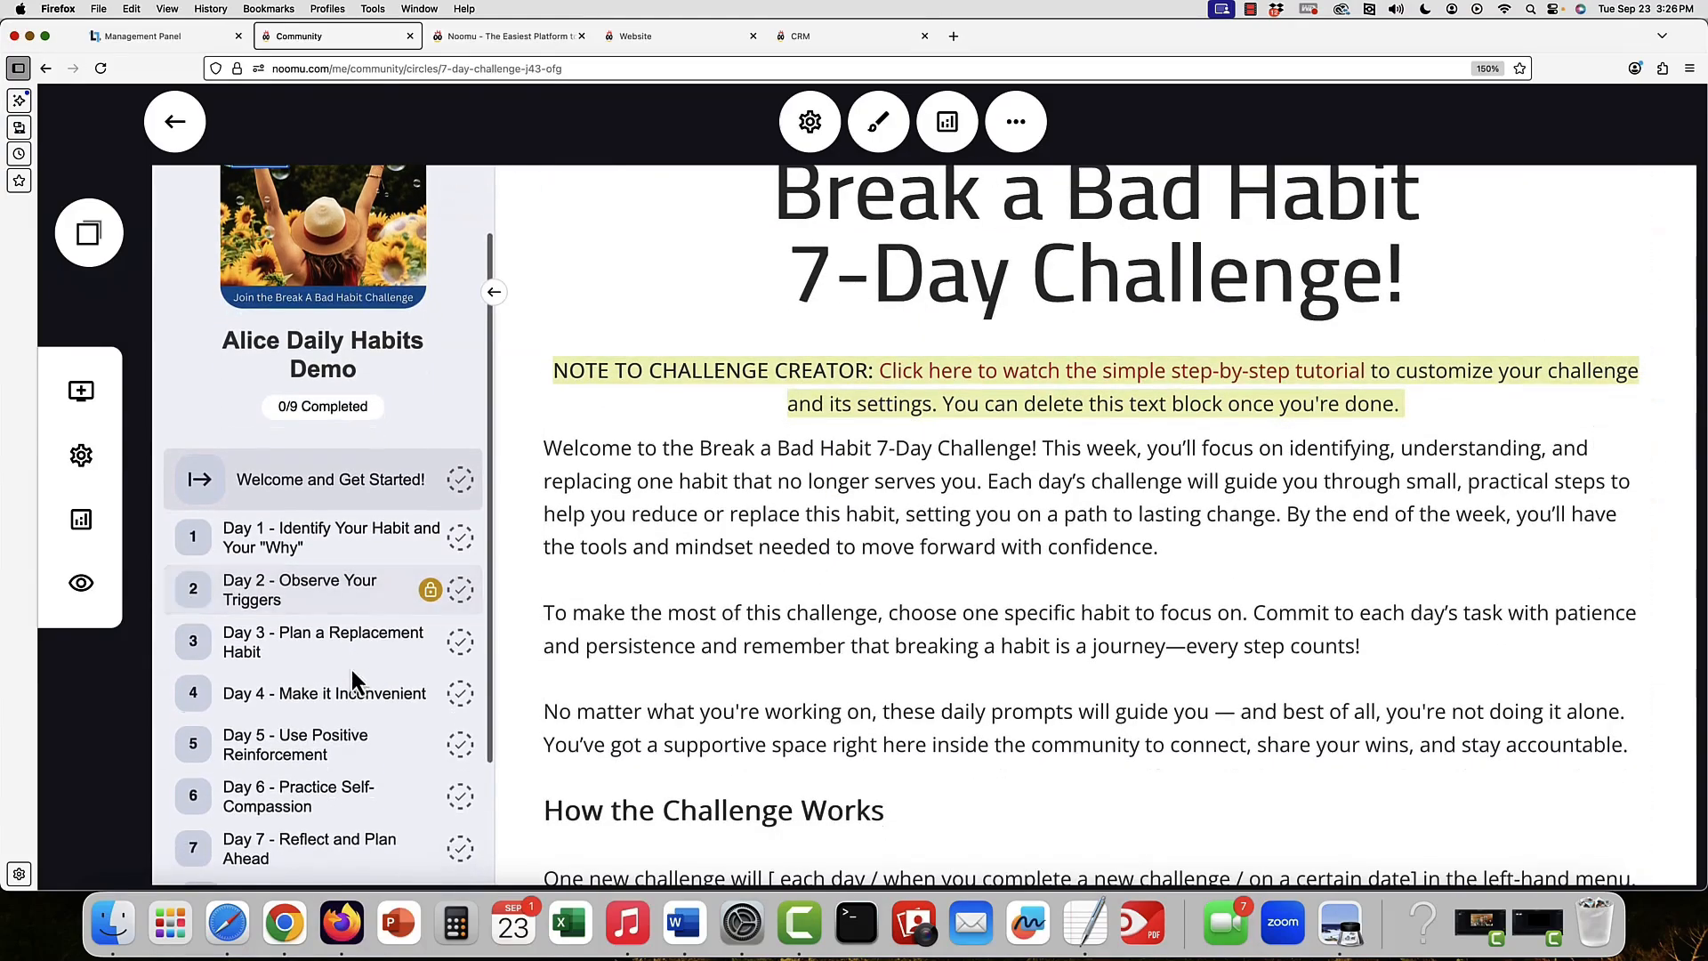
click(171, 610)
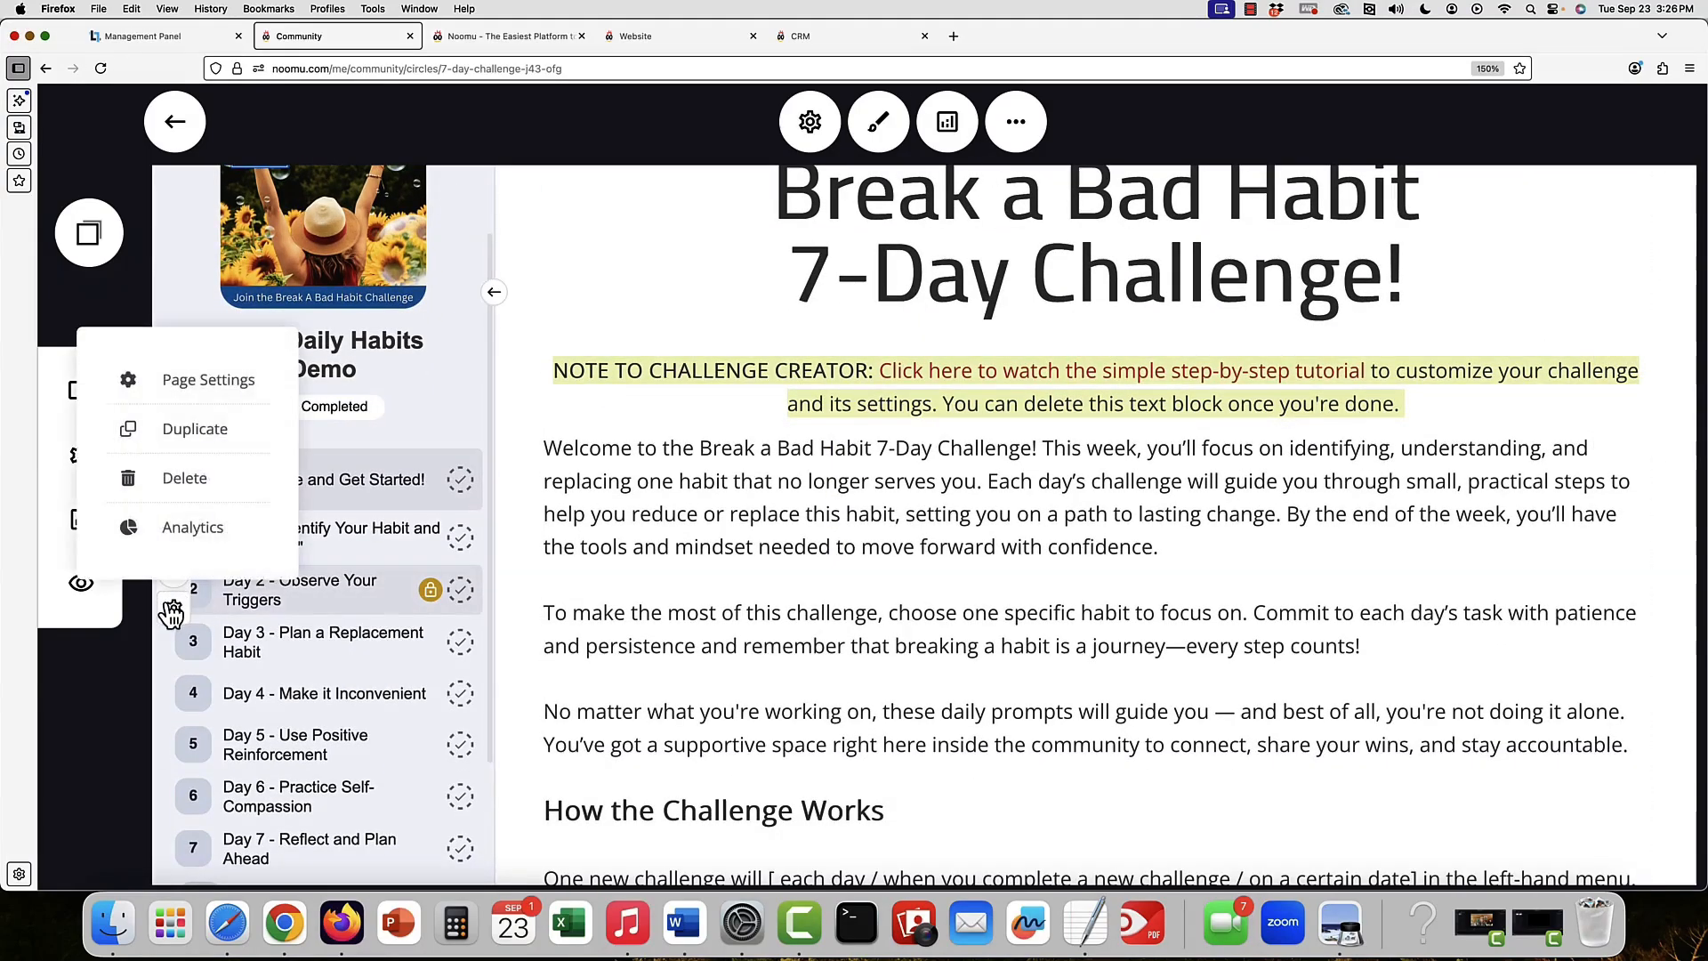
click(235, 391)
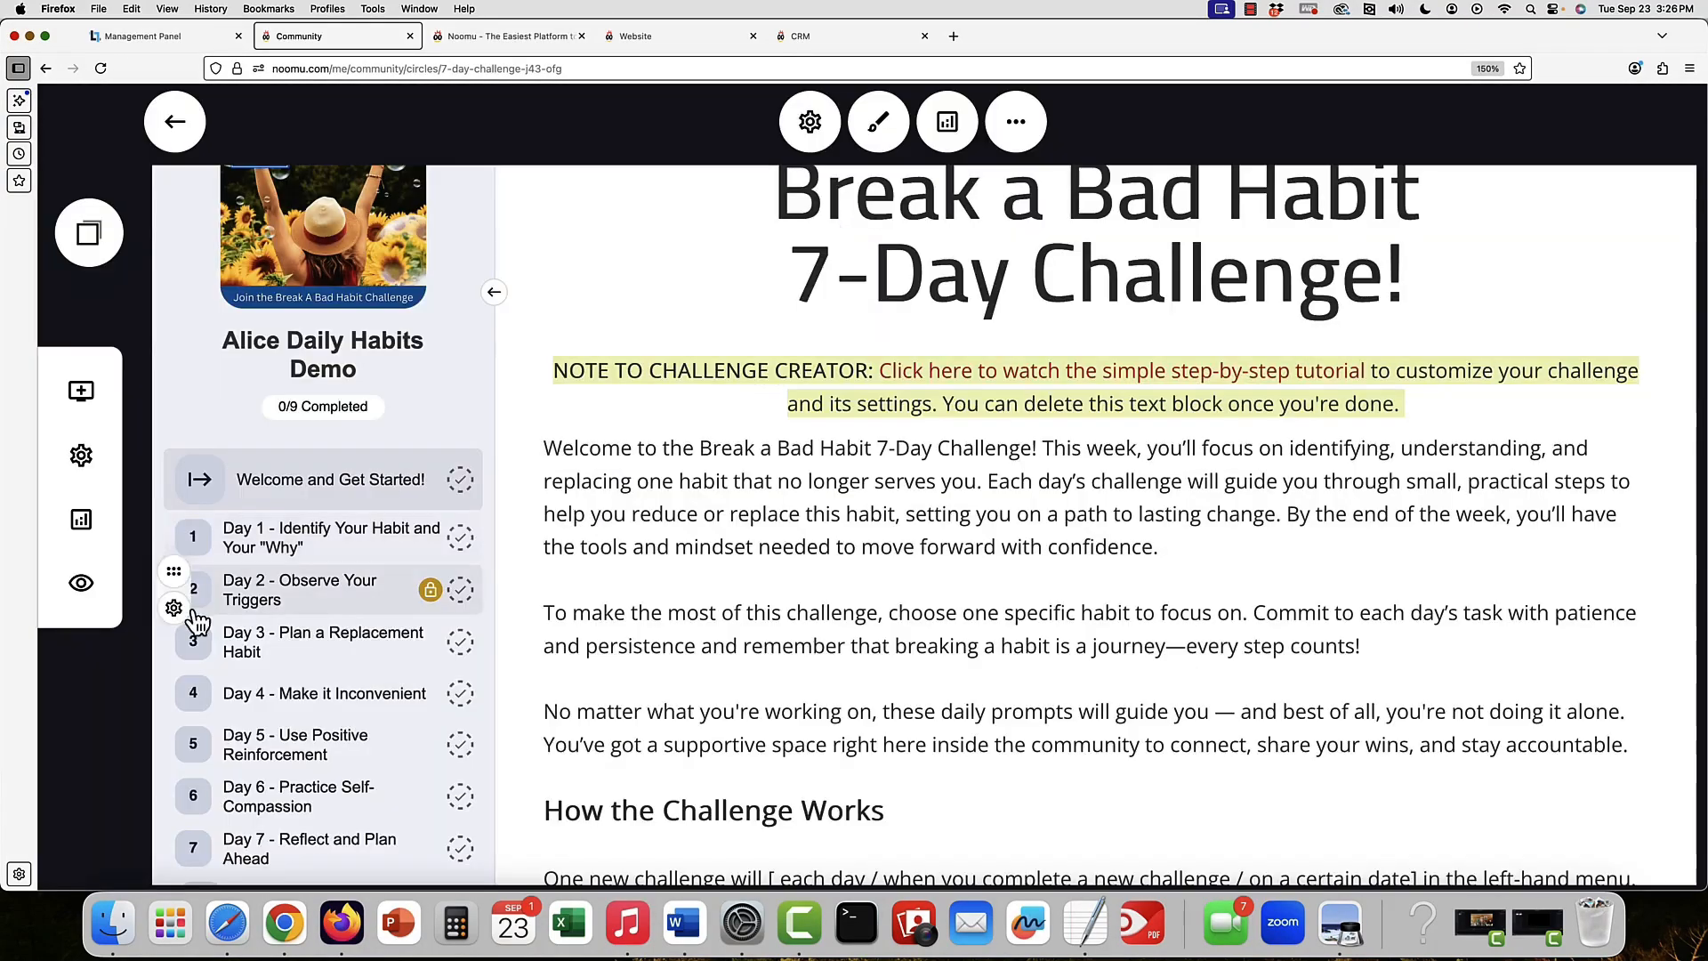
mouse_move(180, 657)
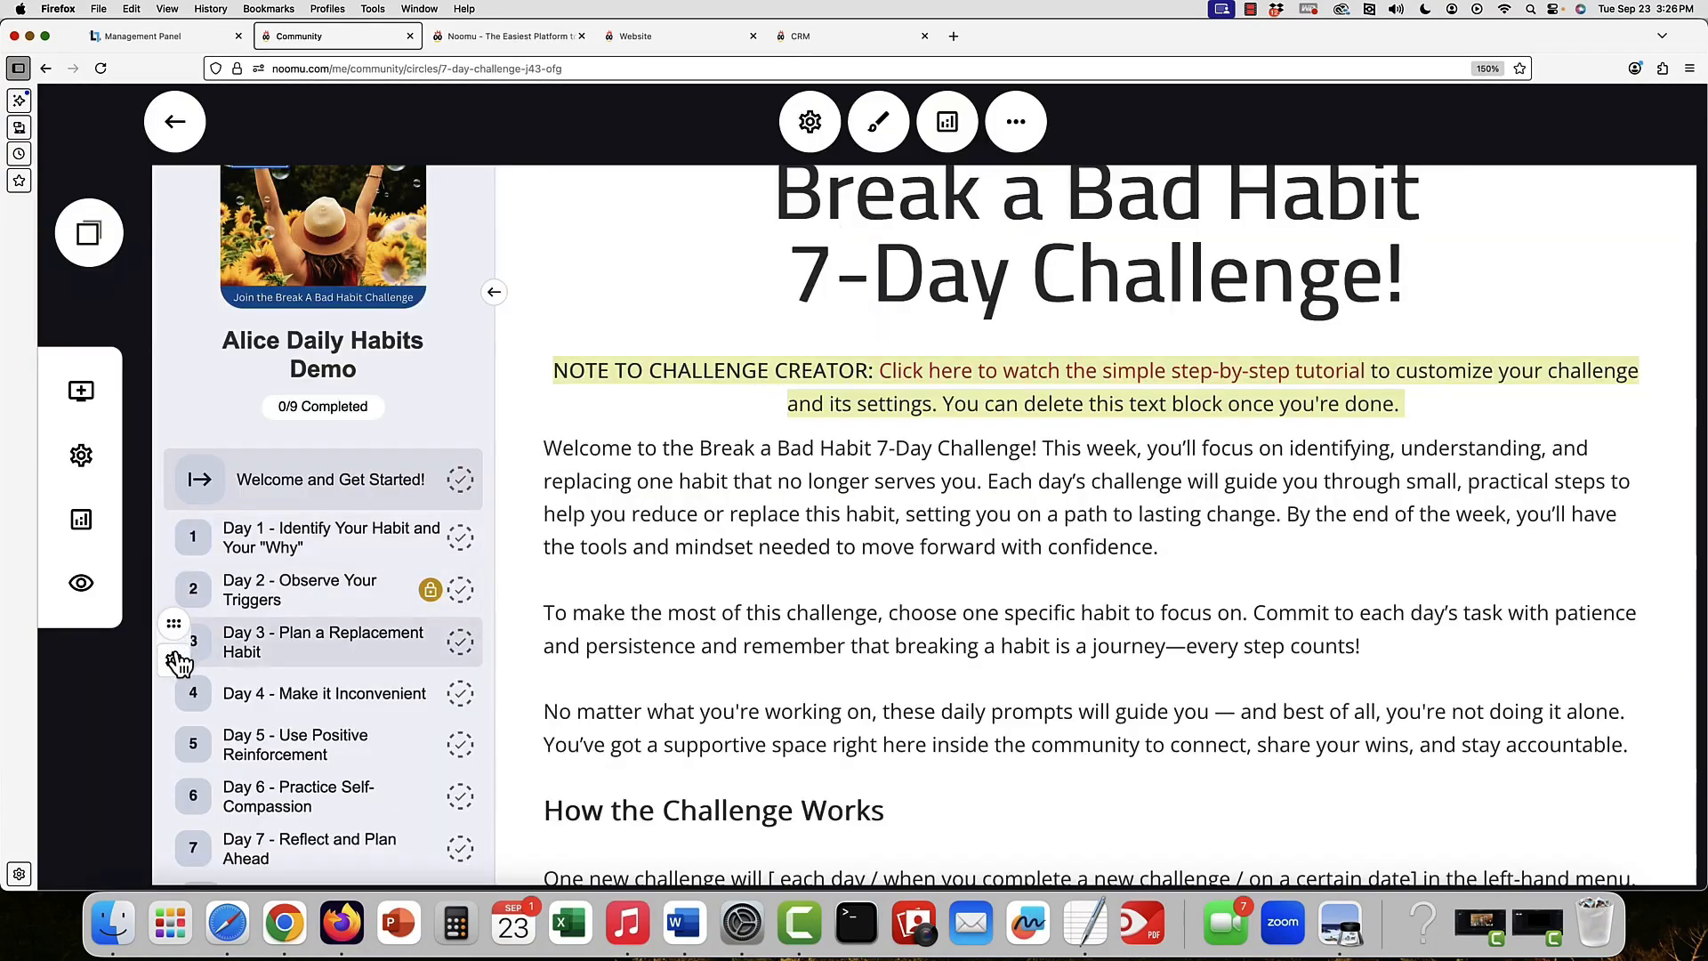